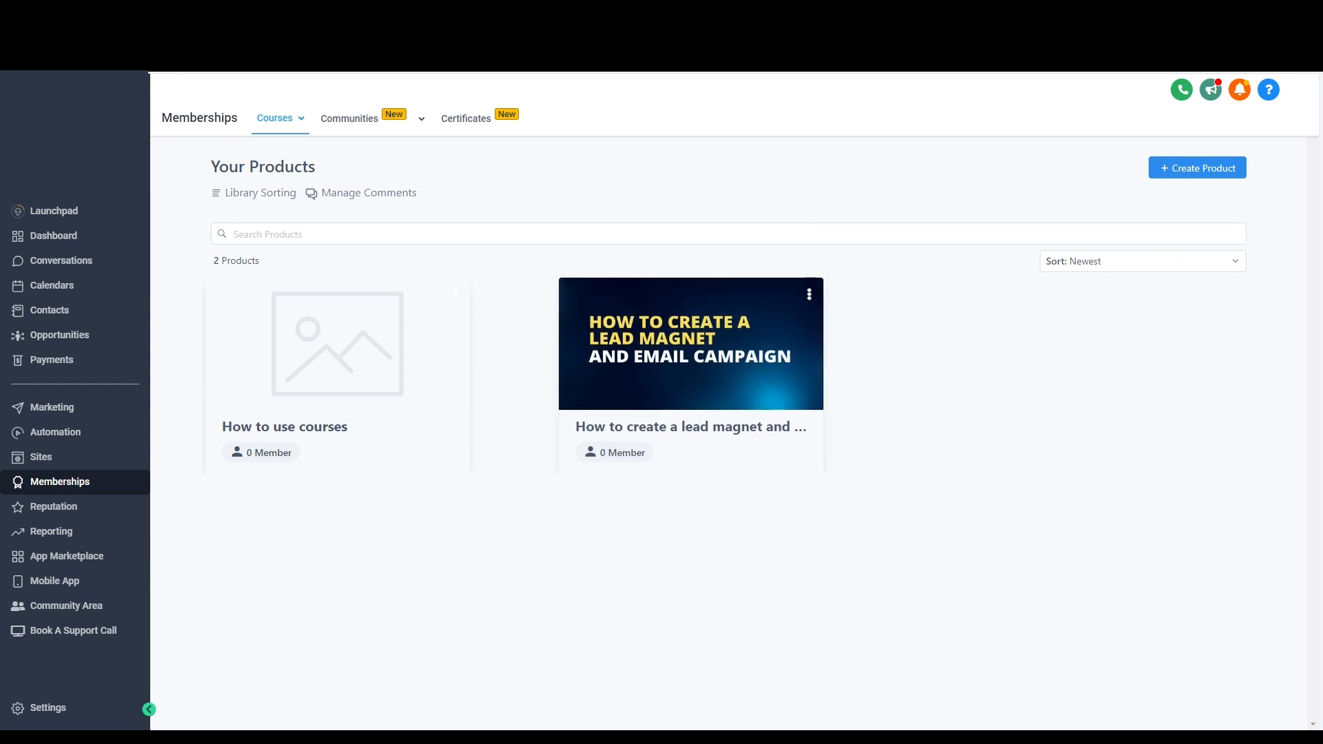
Create a product from scratch with the Marathon Course template, keeping the suggested name Marathon Course.
click(1203, 176)
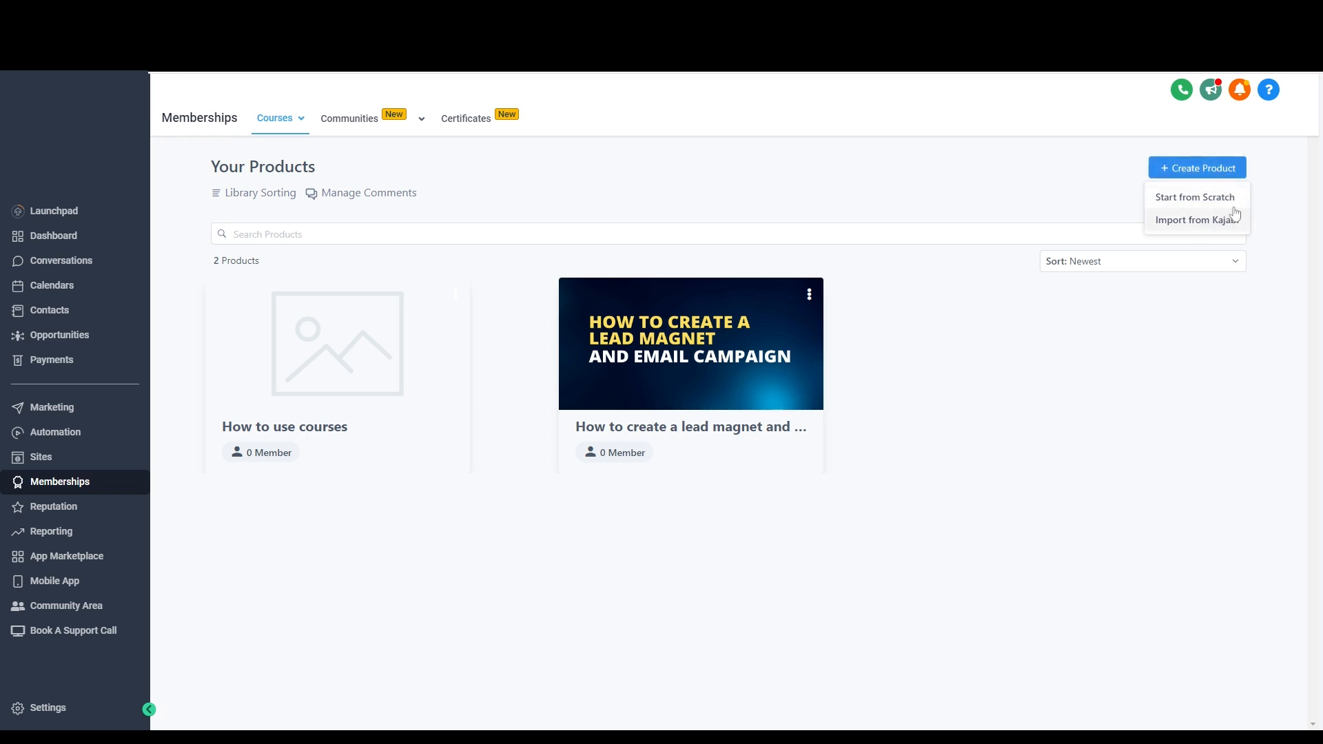
click(1196, 200)
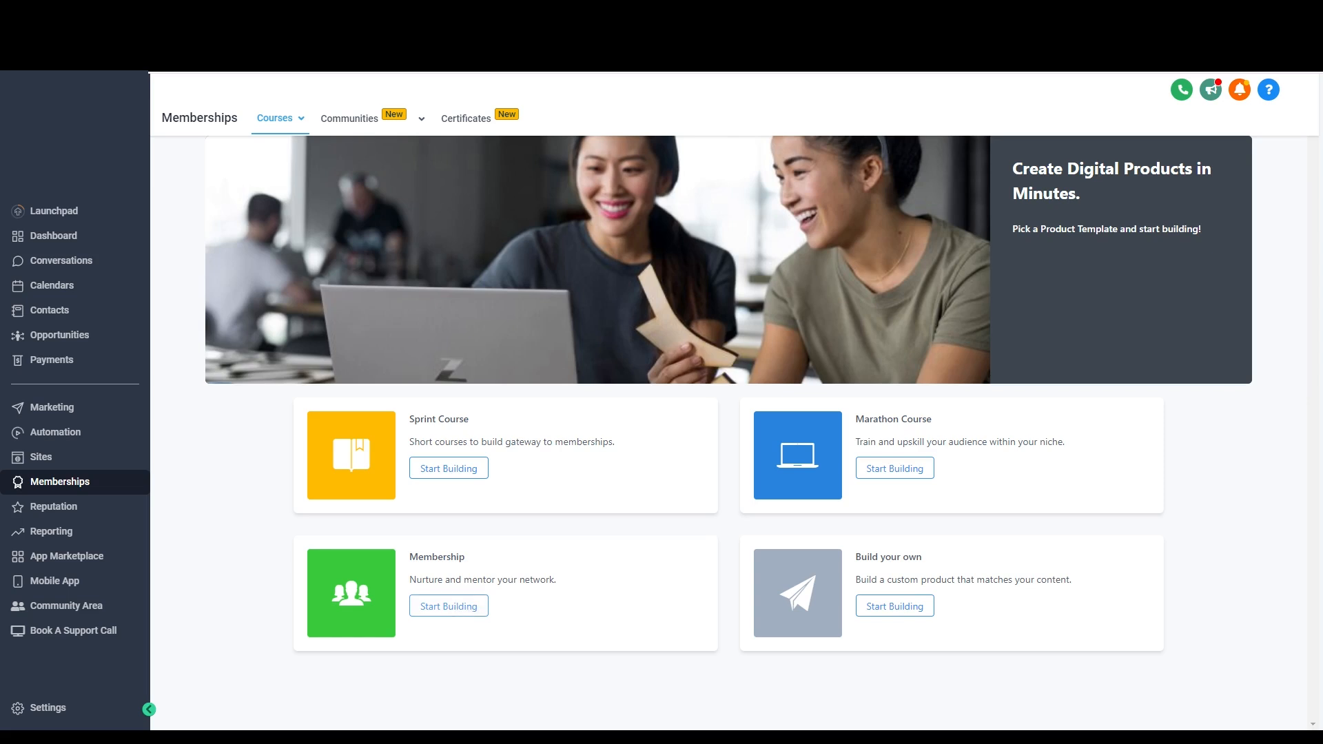
click(904, 472)
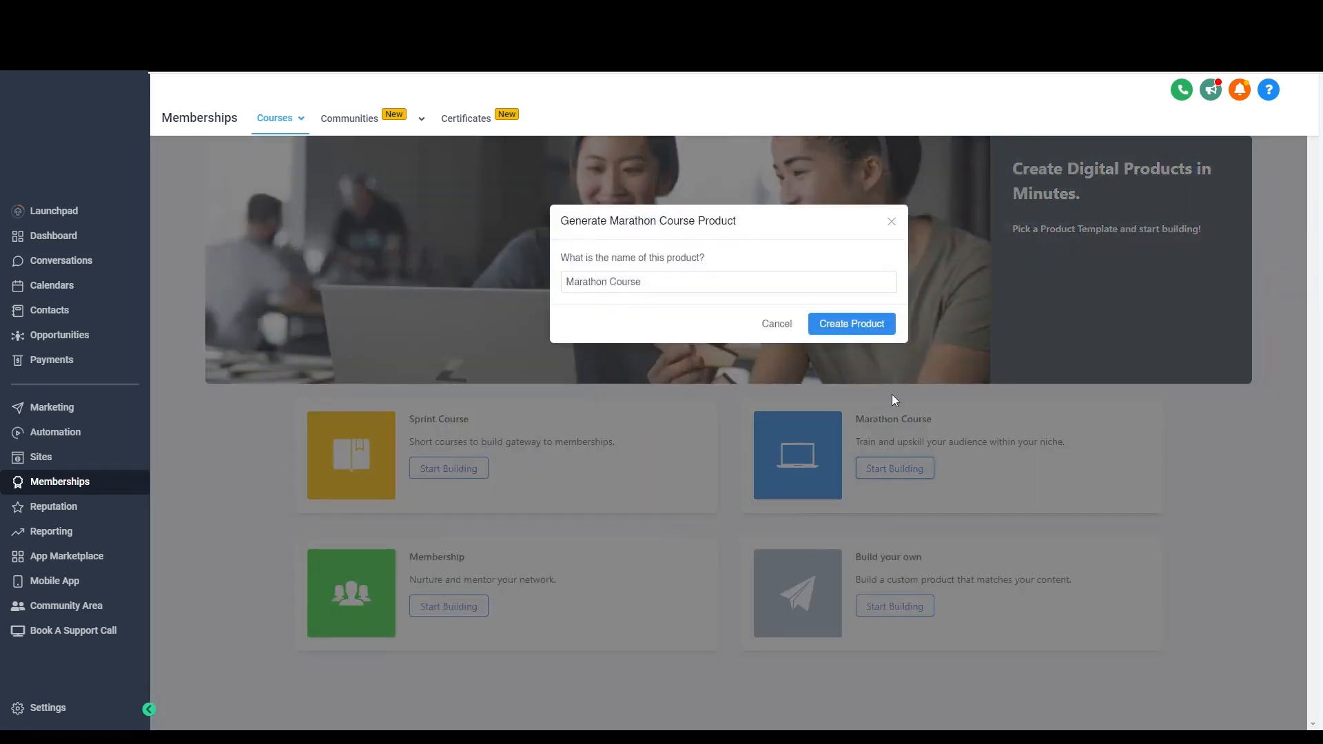
click(857, 328)
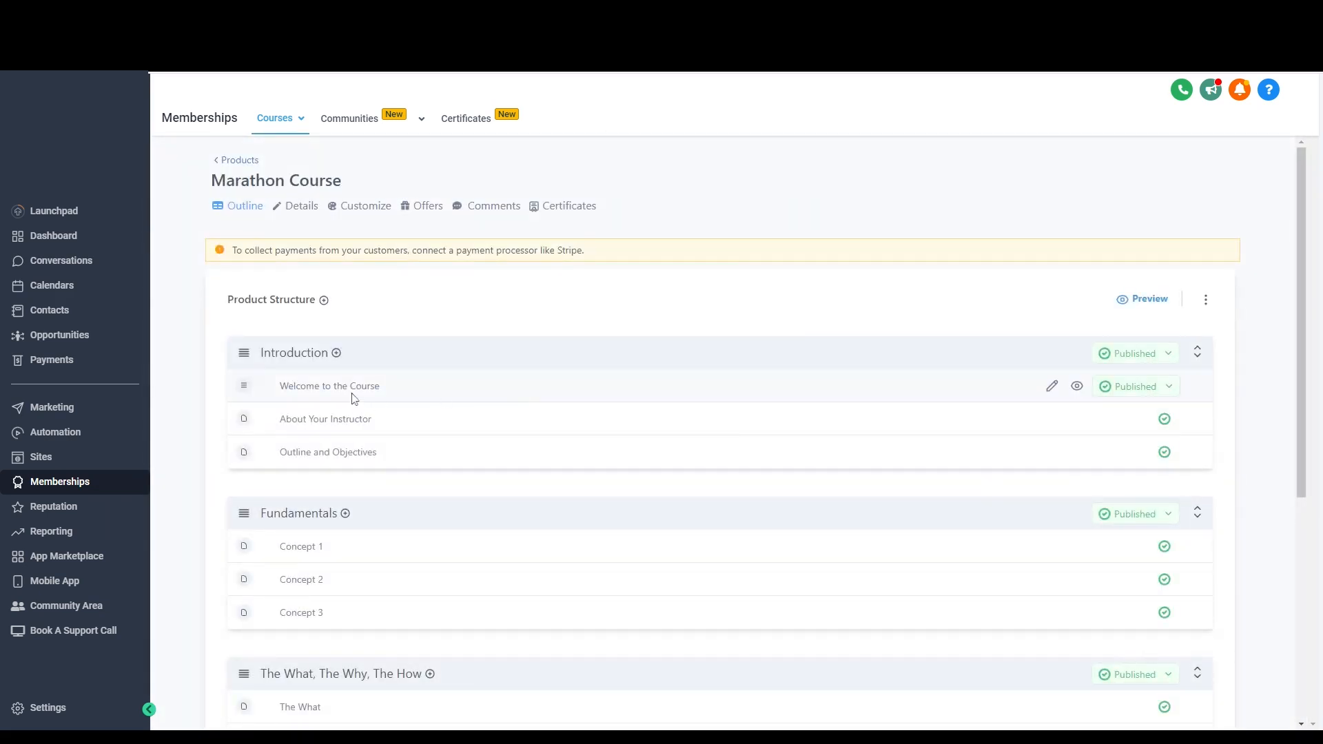
scroll(341, 386, down, 5)
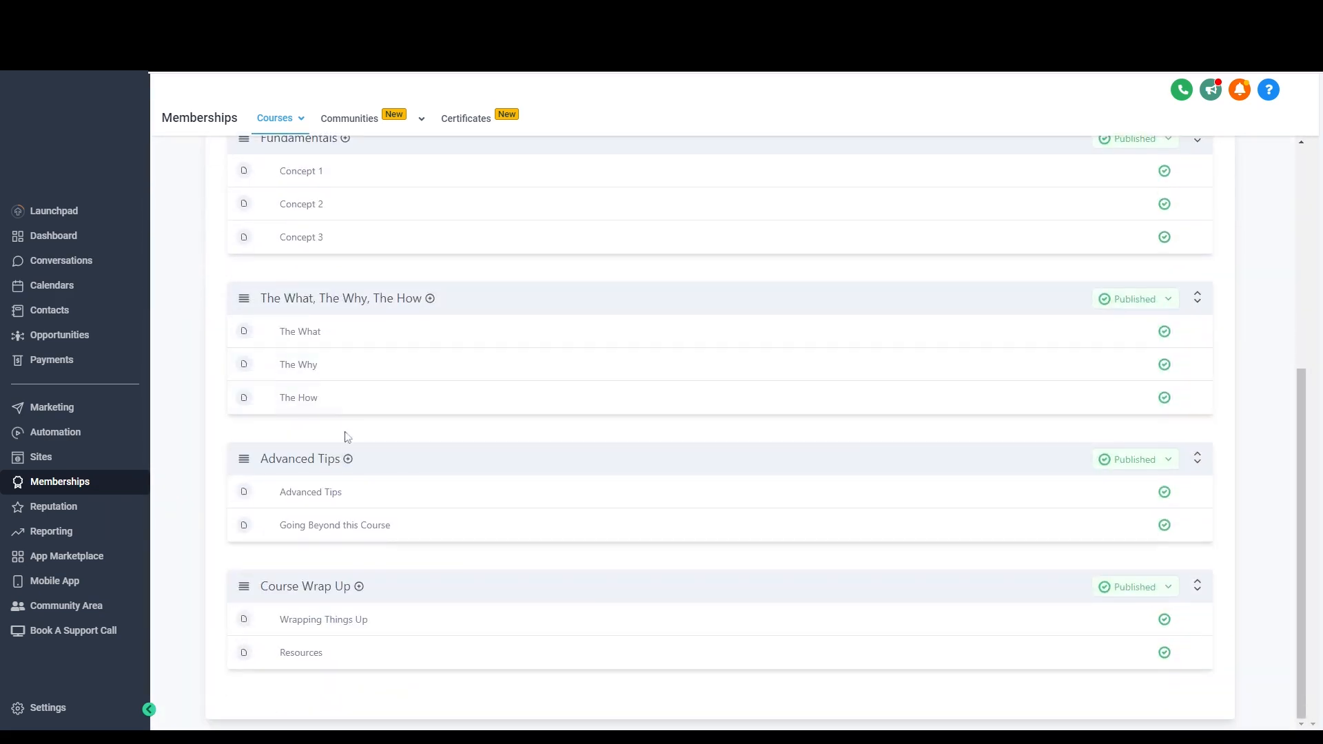
scroll(348, 438, up, 5)
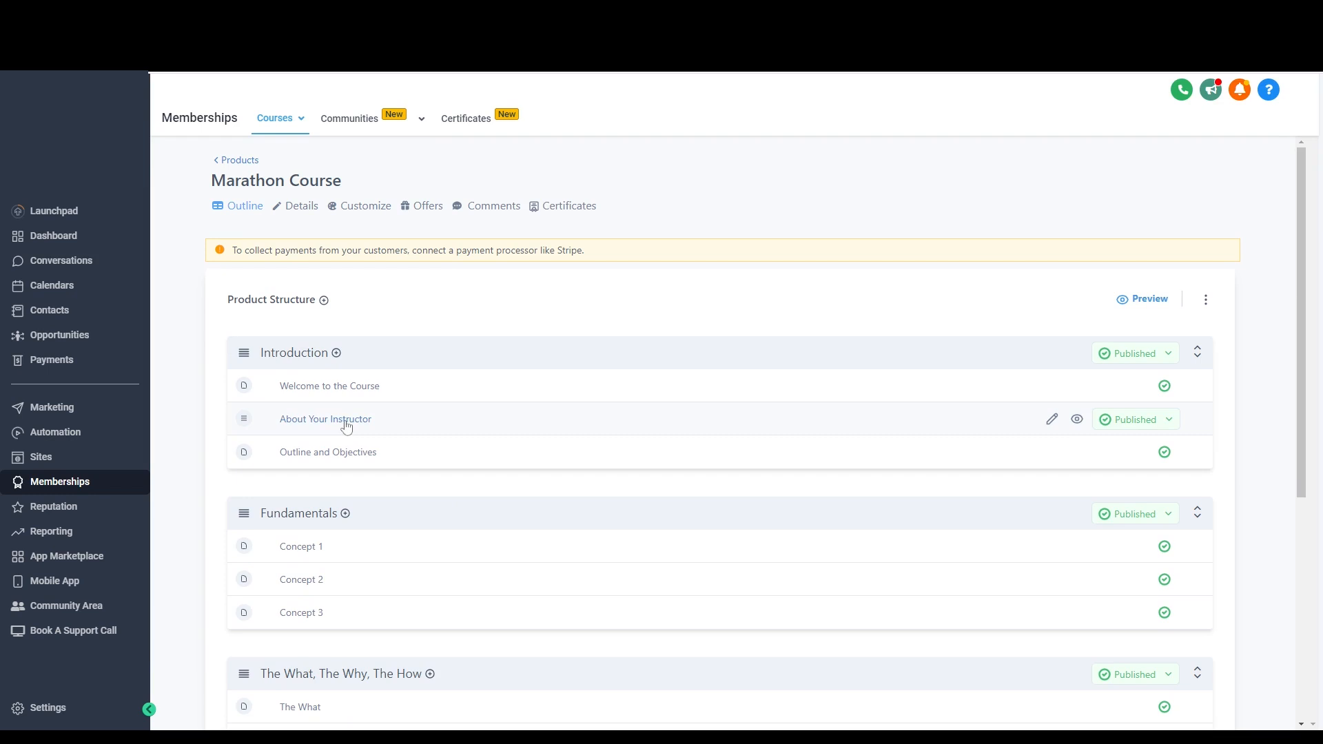
scroll(347, 427, down, 5)
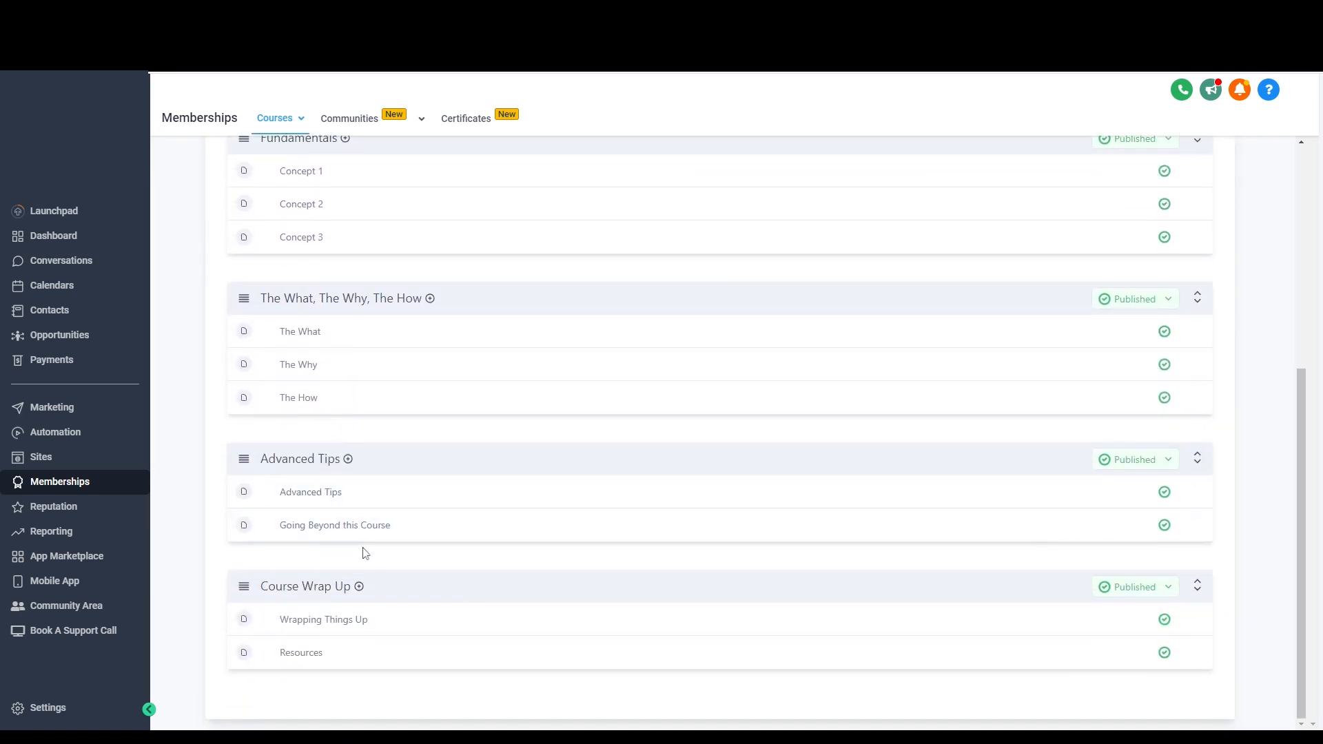
scroll(365, 553, up, 5)
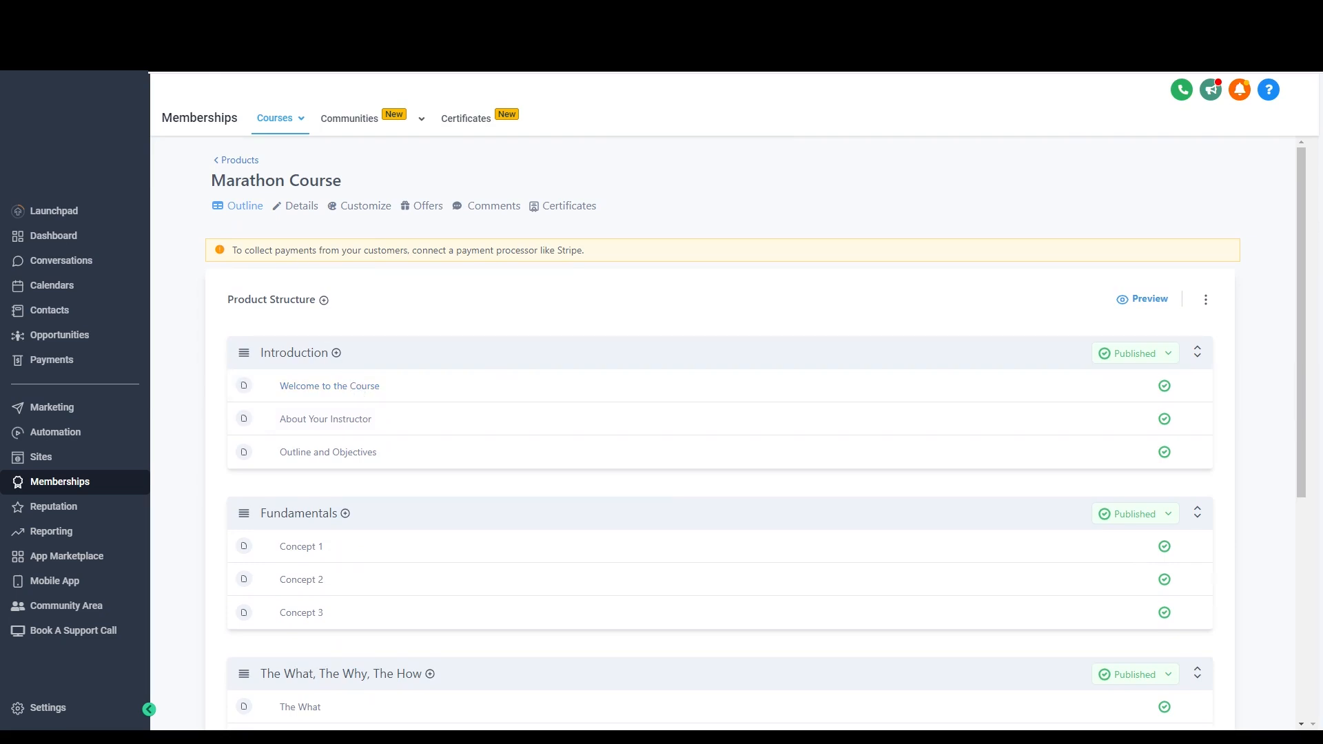
Create another product from scratch with the Build your own template, named "building a course".
click(237, 163)
click(1209, 179)
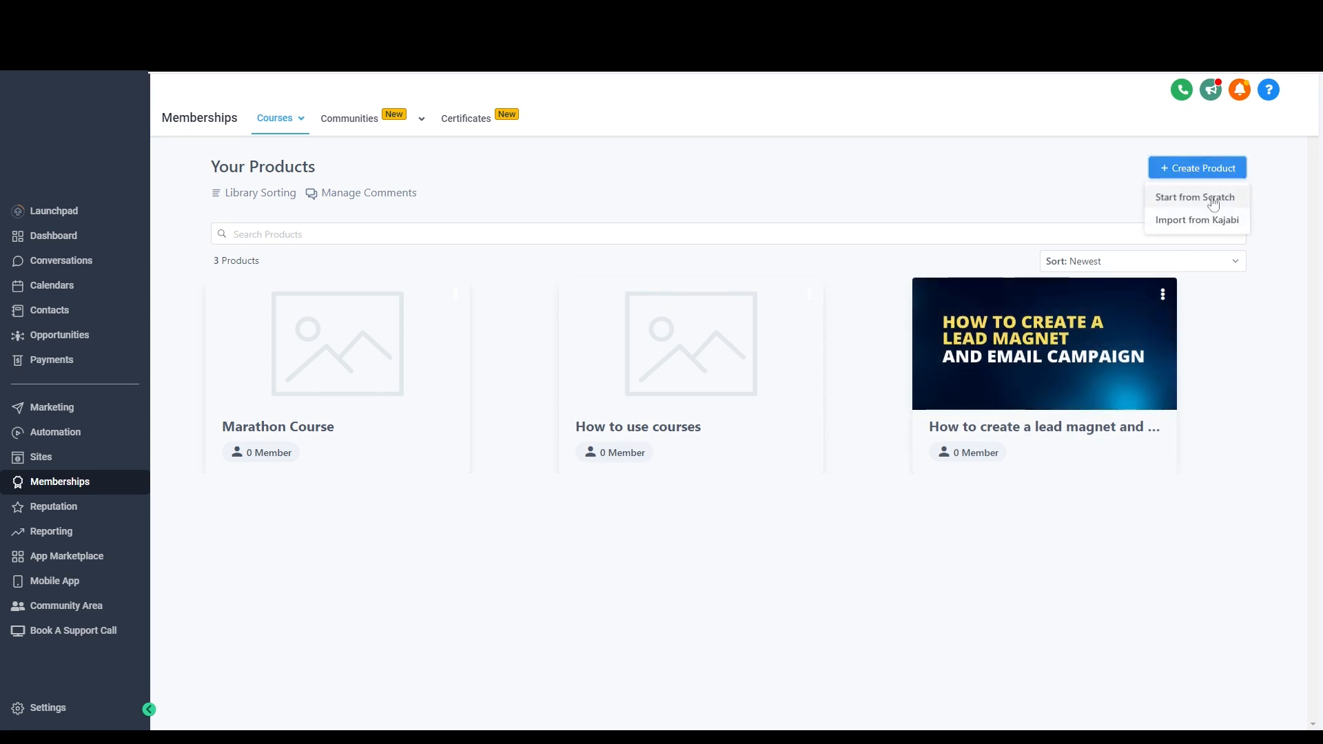
click(1214, 199)
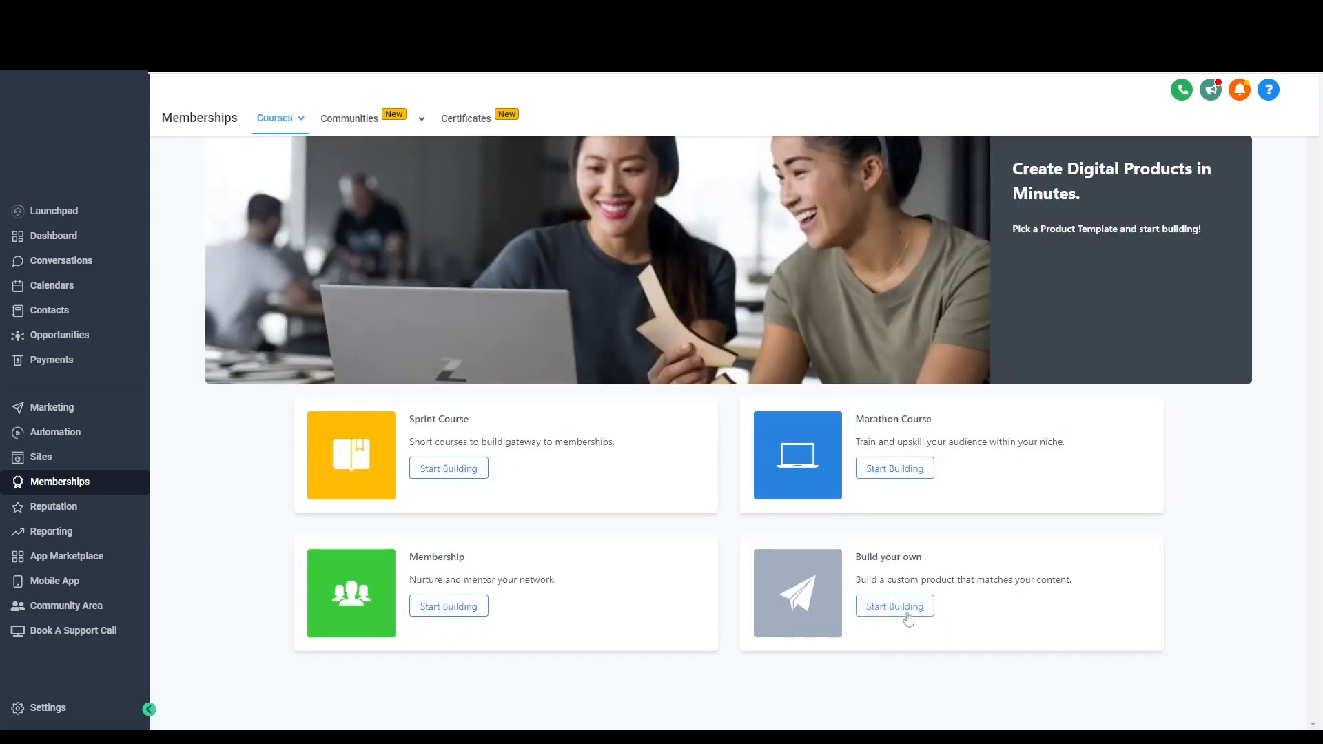
click(907, 607)
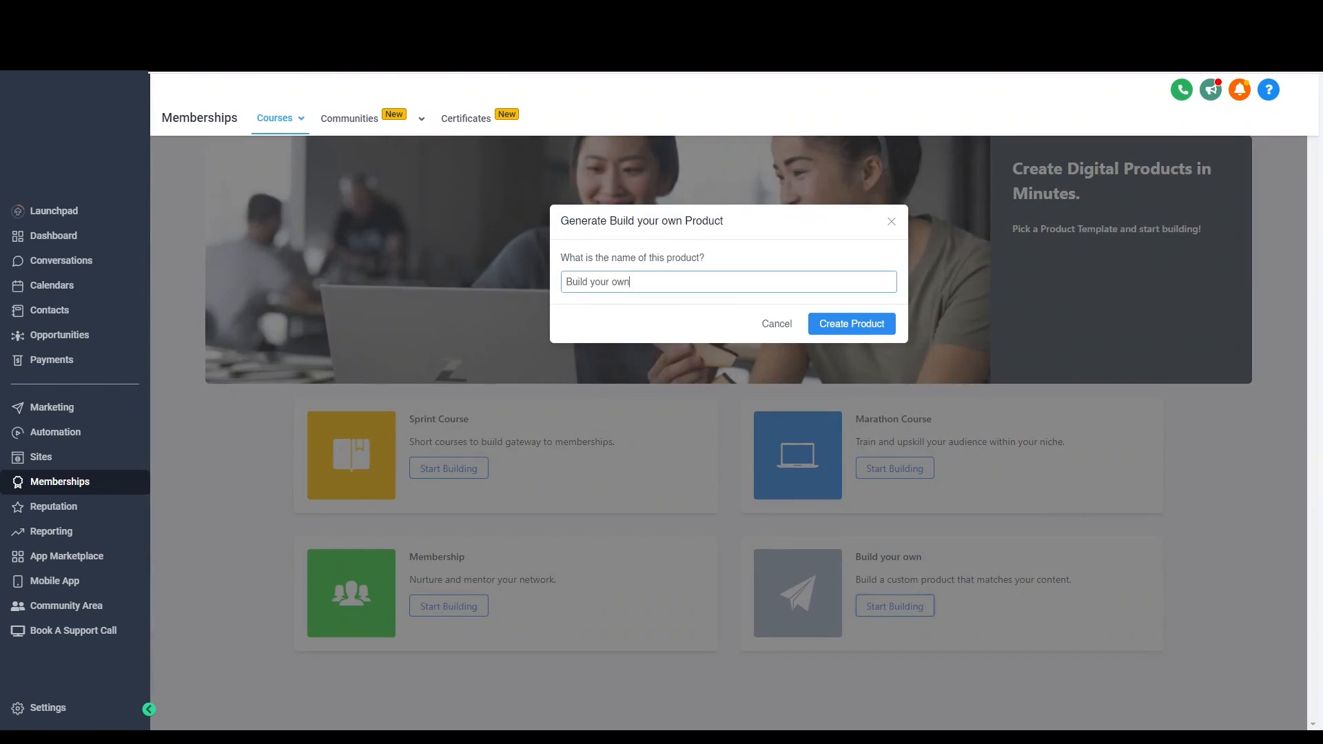
key(ctrl+a)
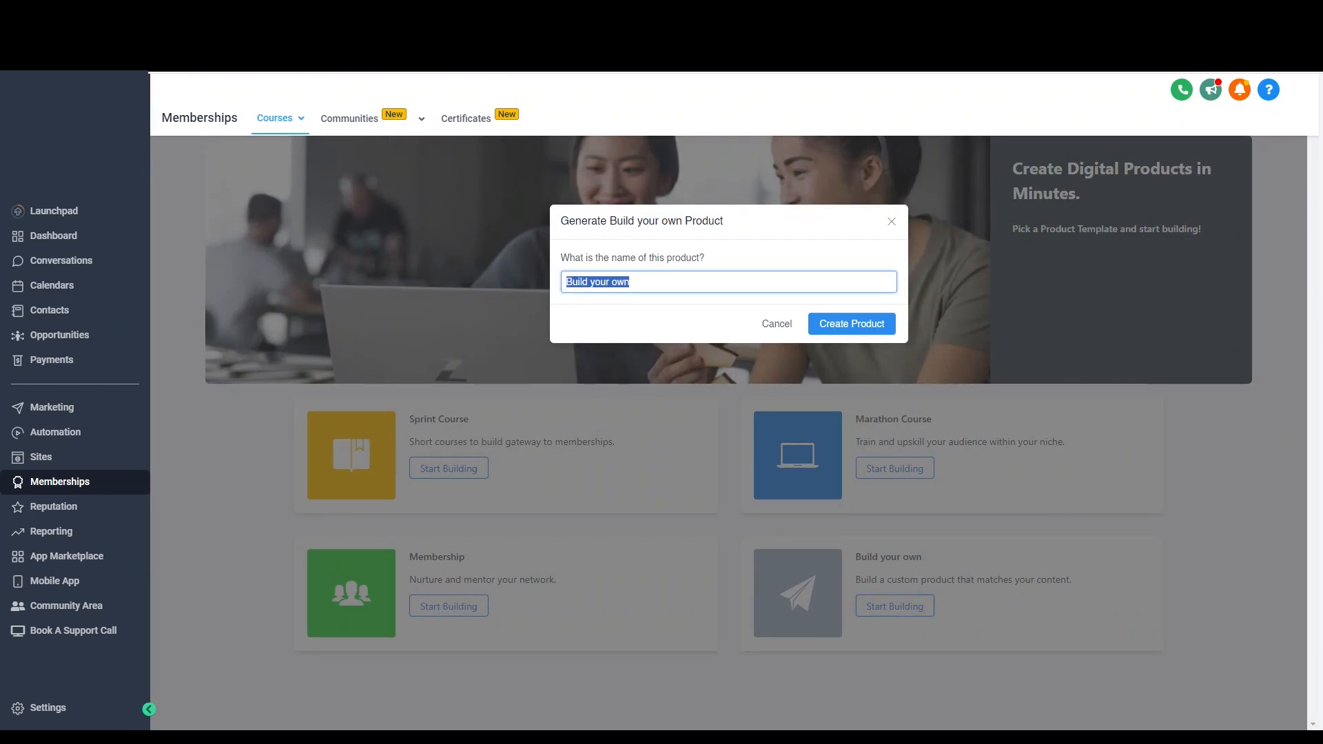
text(bui)
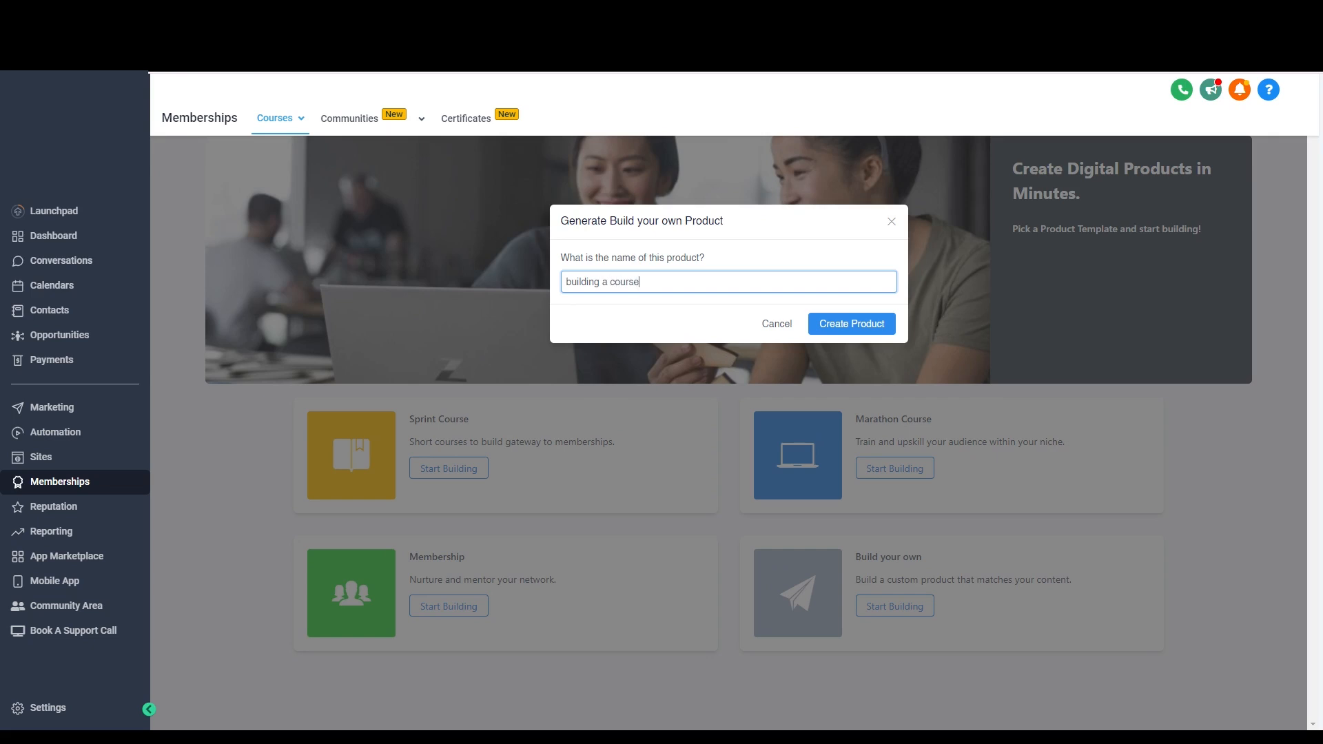
text(lding a course)
click(852, 324)
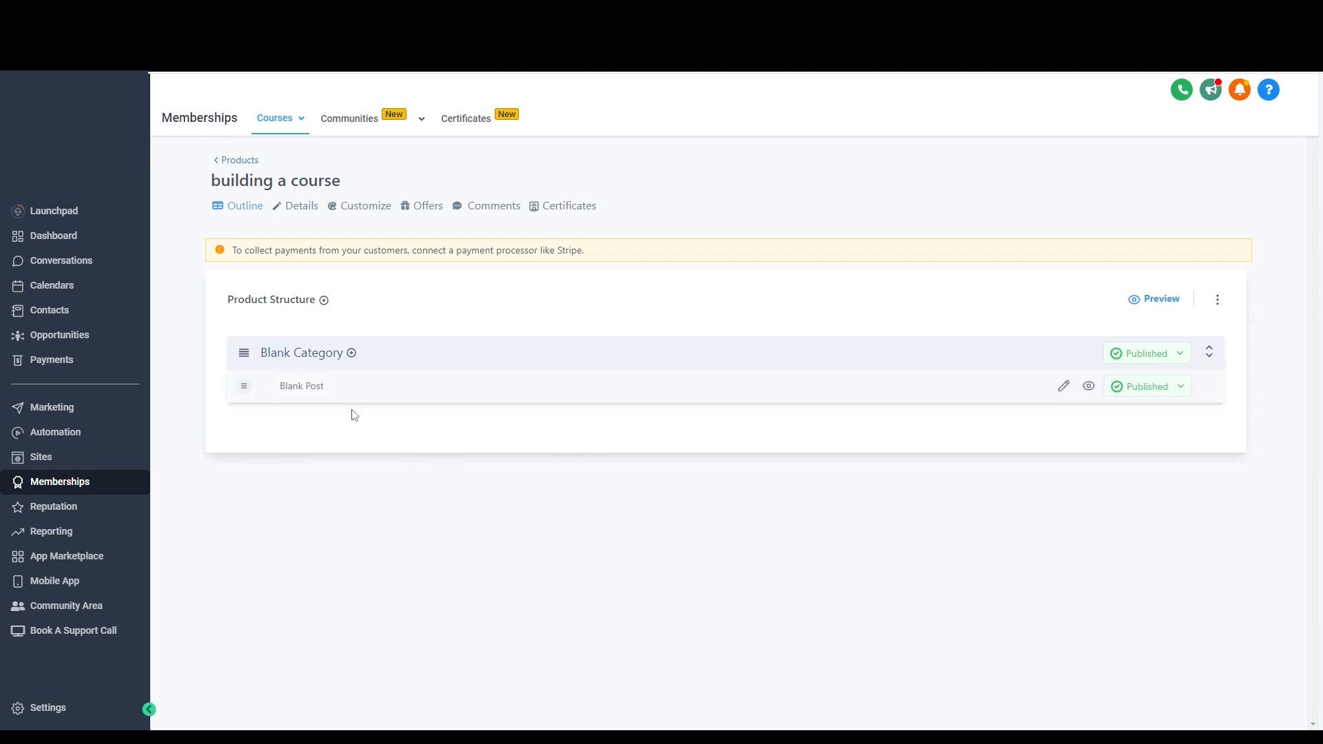
Enter Introduction as the title in the blank category's details.
click(320, 360)
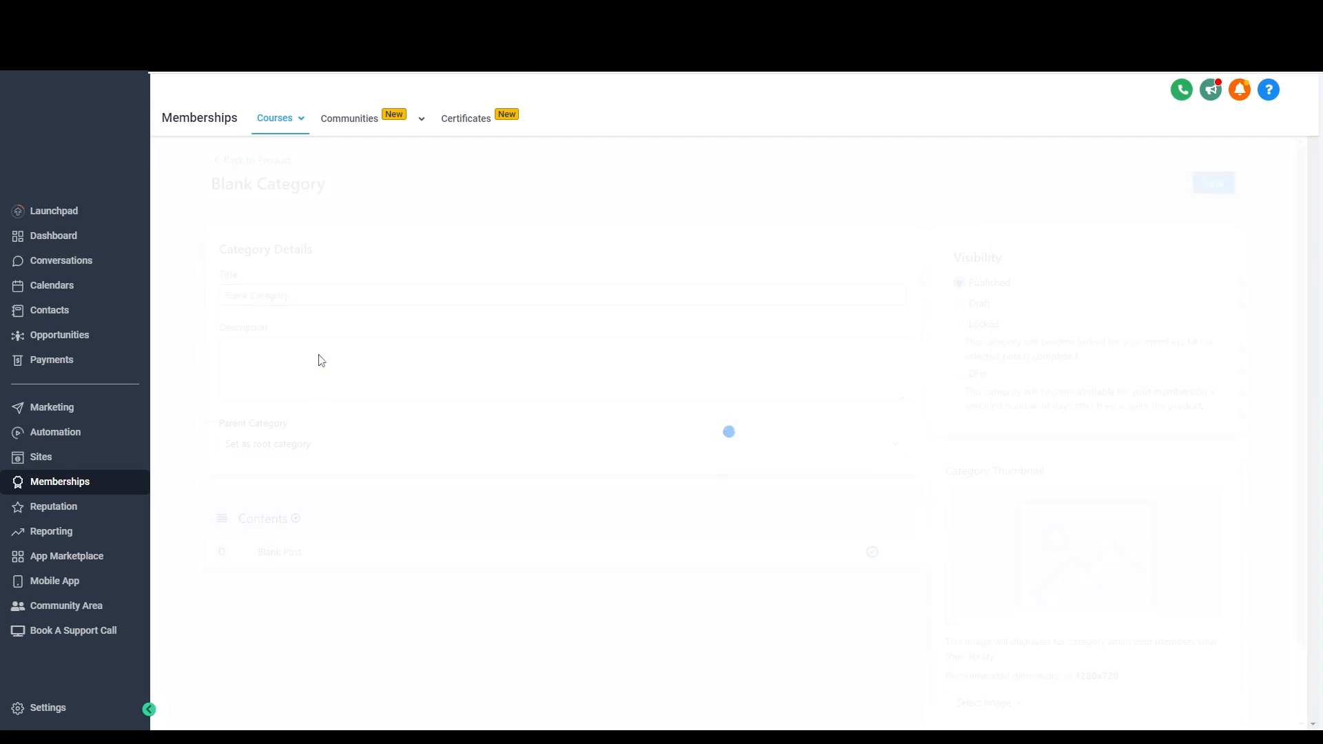
drag(290, 295, 212, 300)
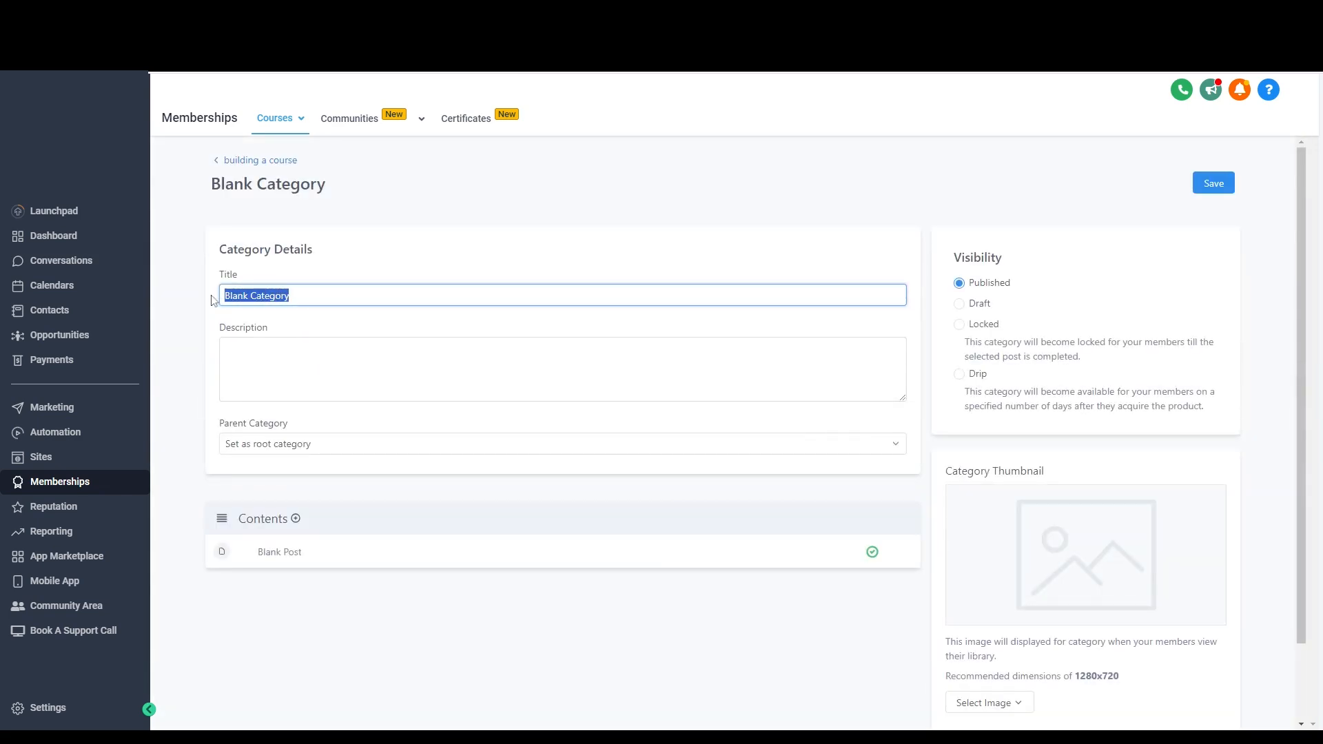
text(Introduction)
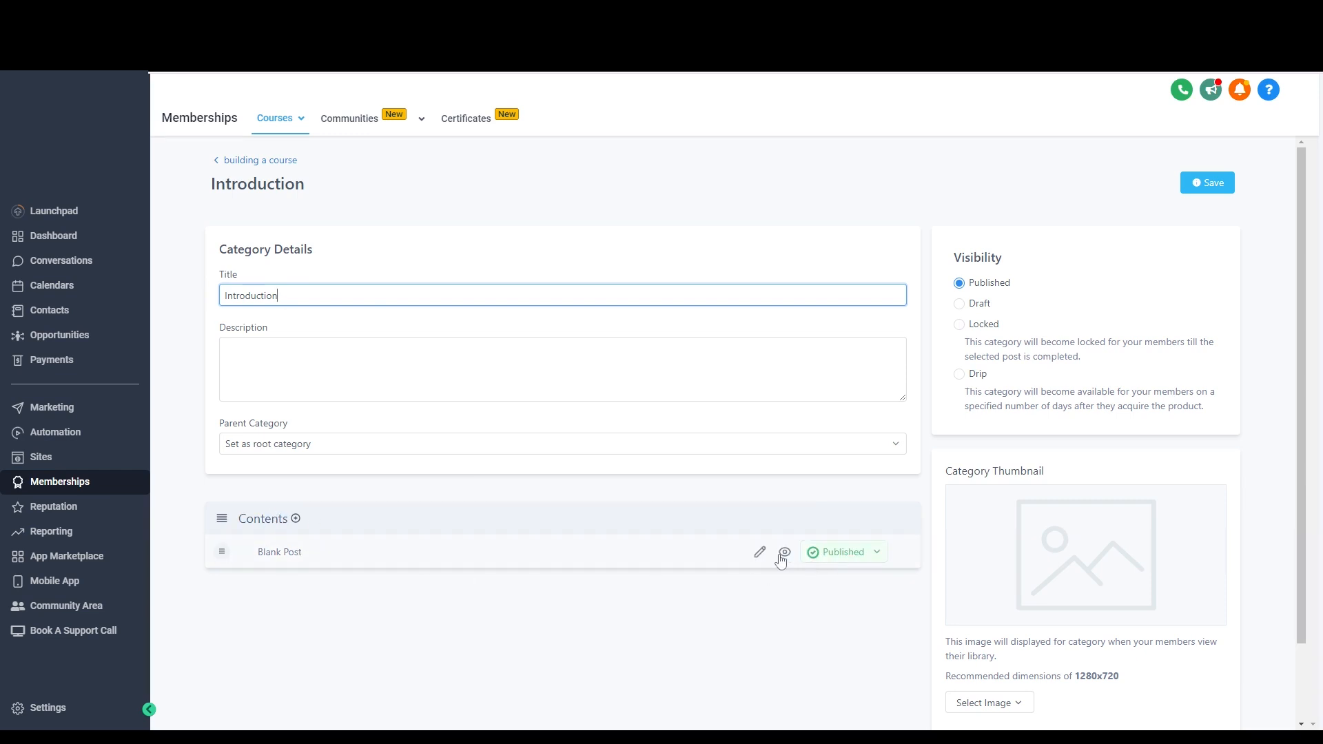
Retitle the blank post inside the category as "Intro to course" and save the post.
click(761, 554)
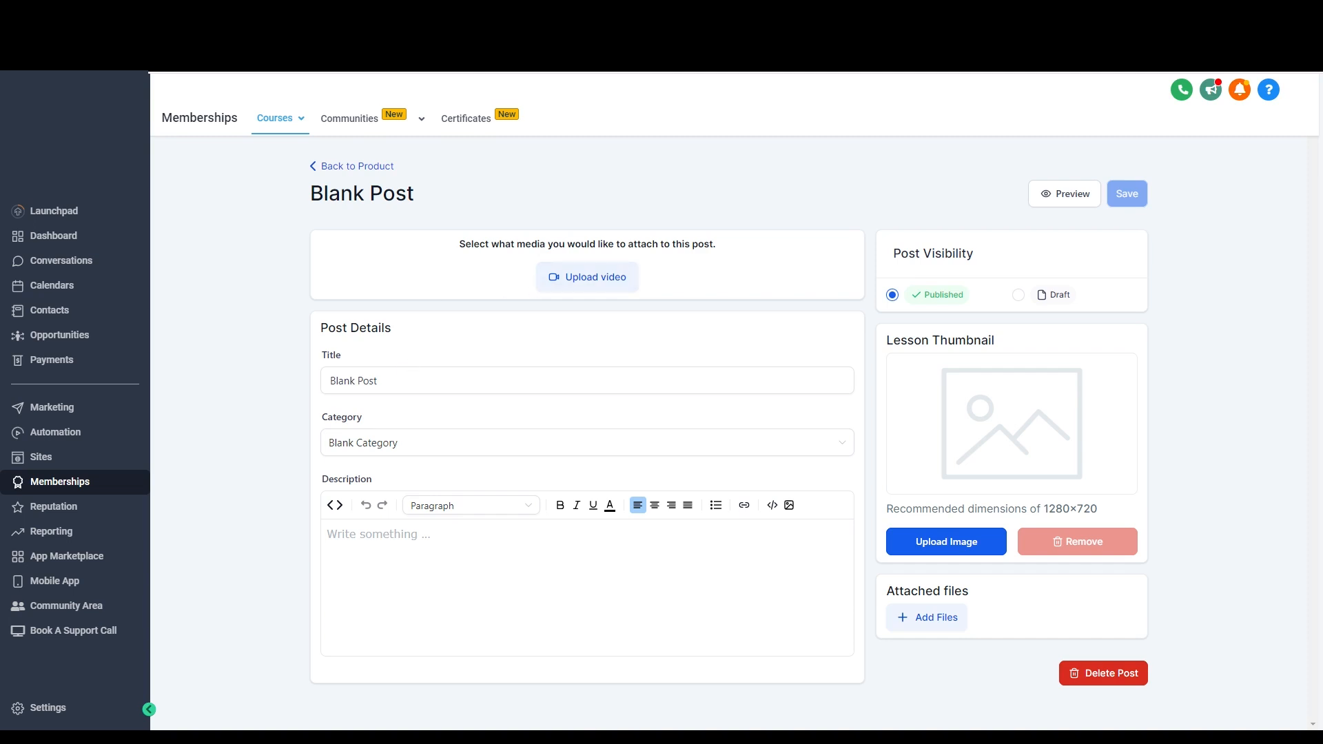
drag(413, 381, 281, 389)
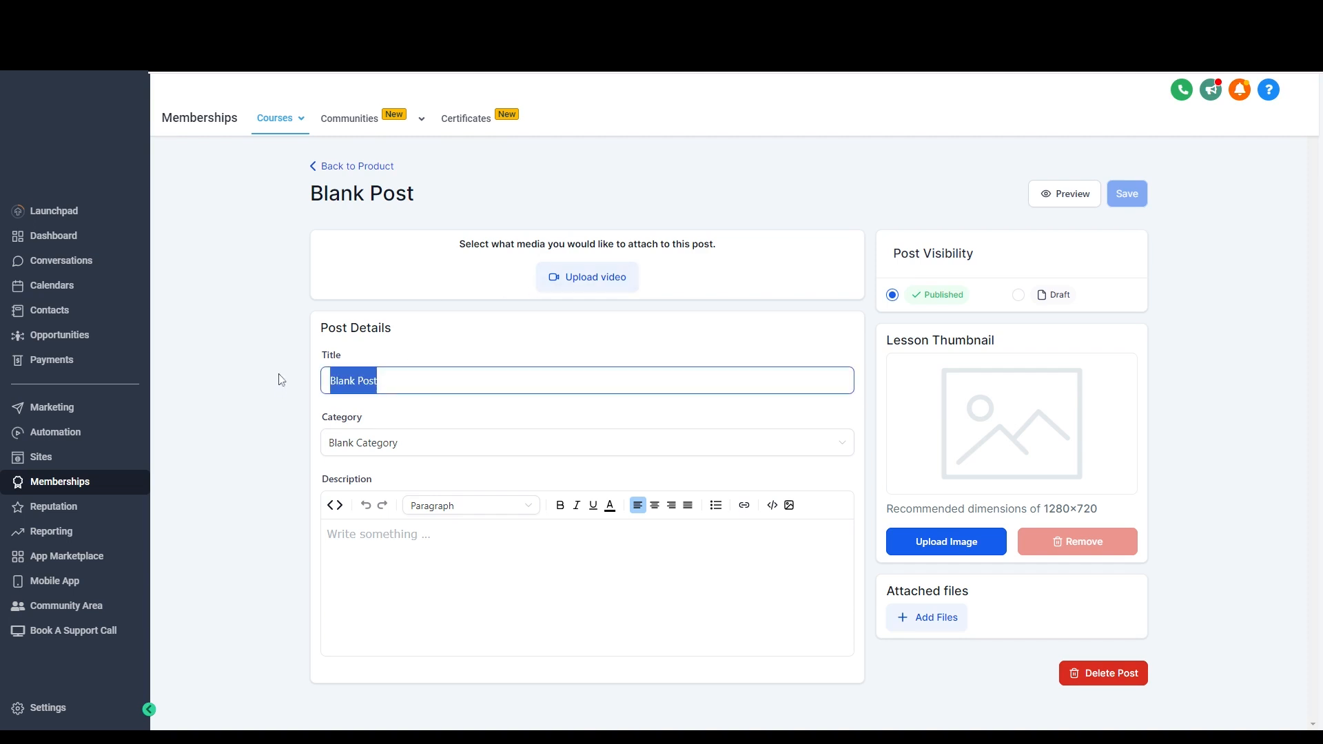
text(Intro to course)
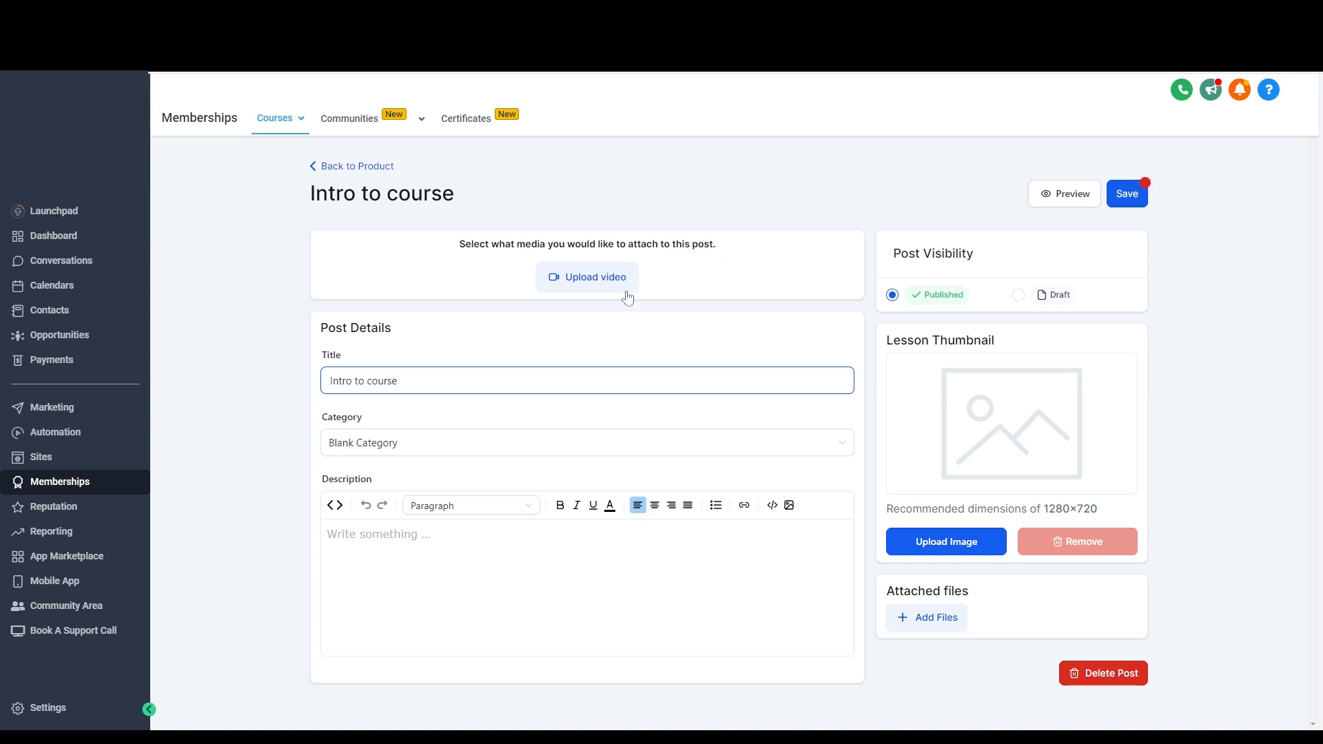
click(597, 282)
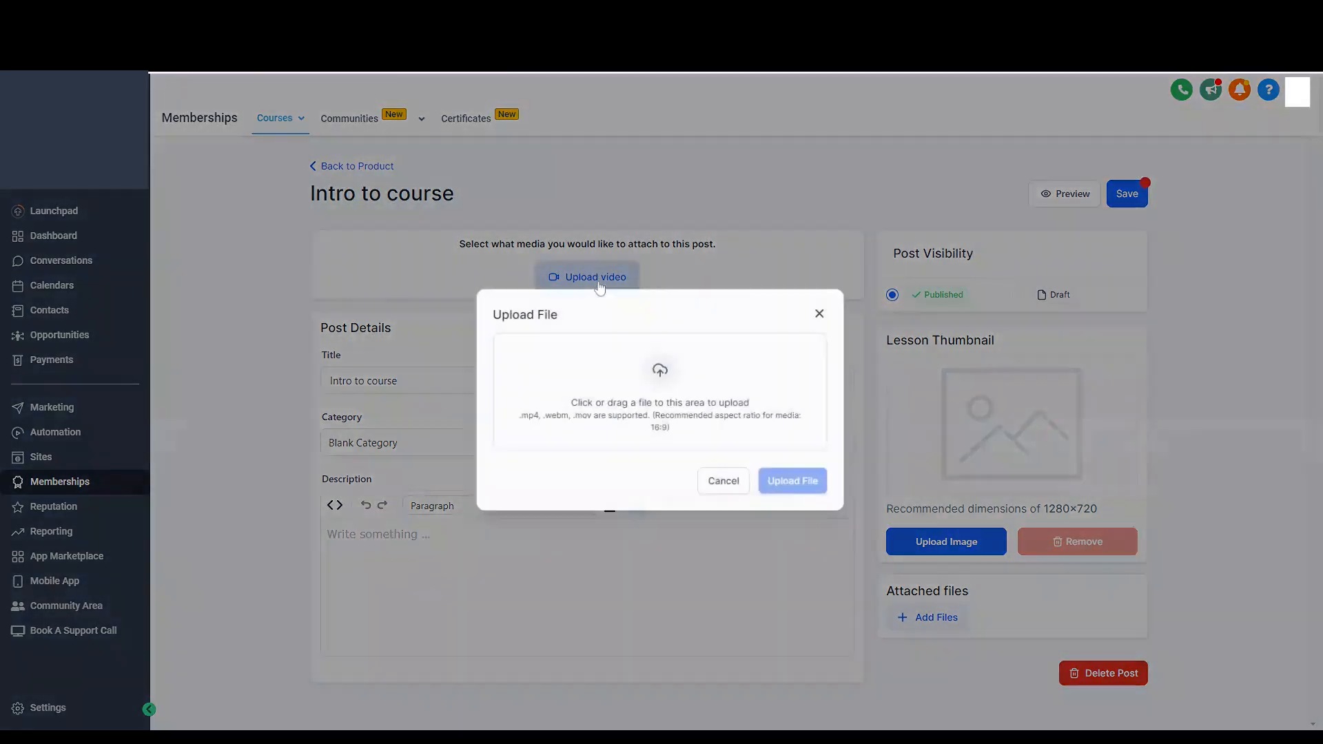
click(824, 315)
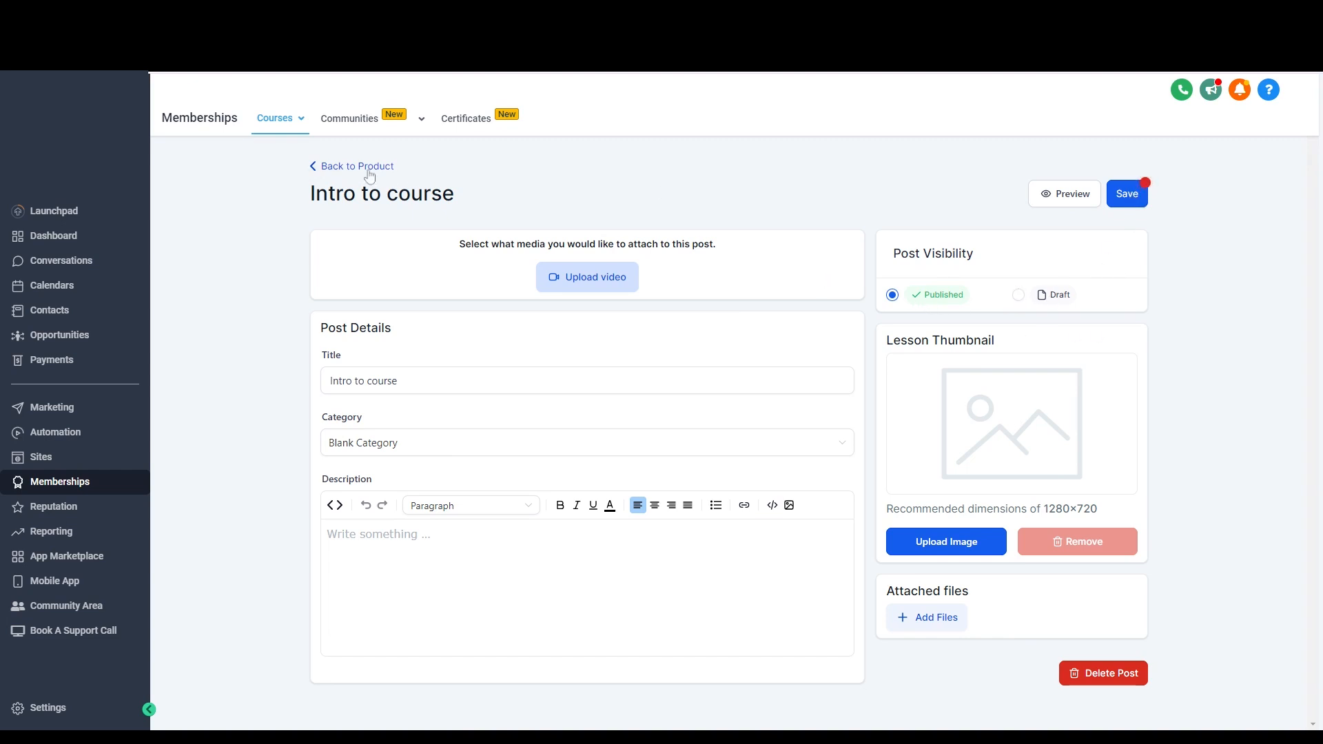
click(1127, 194)
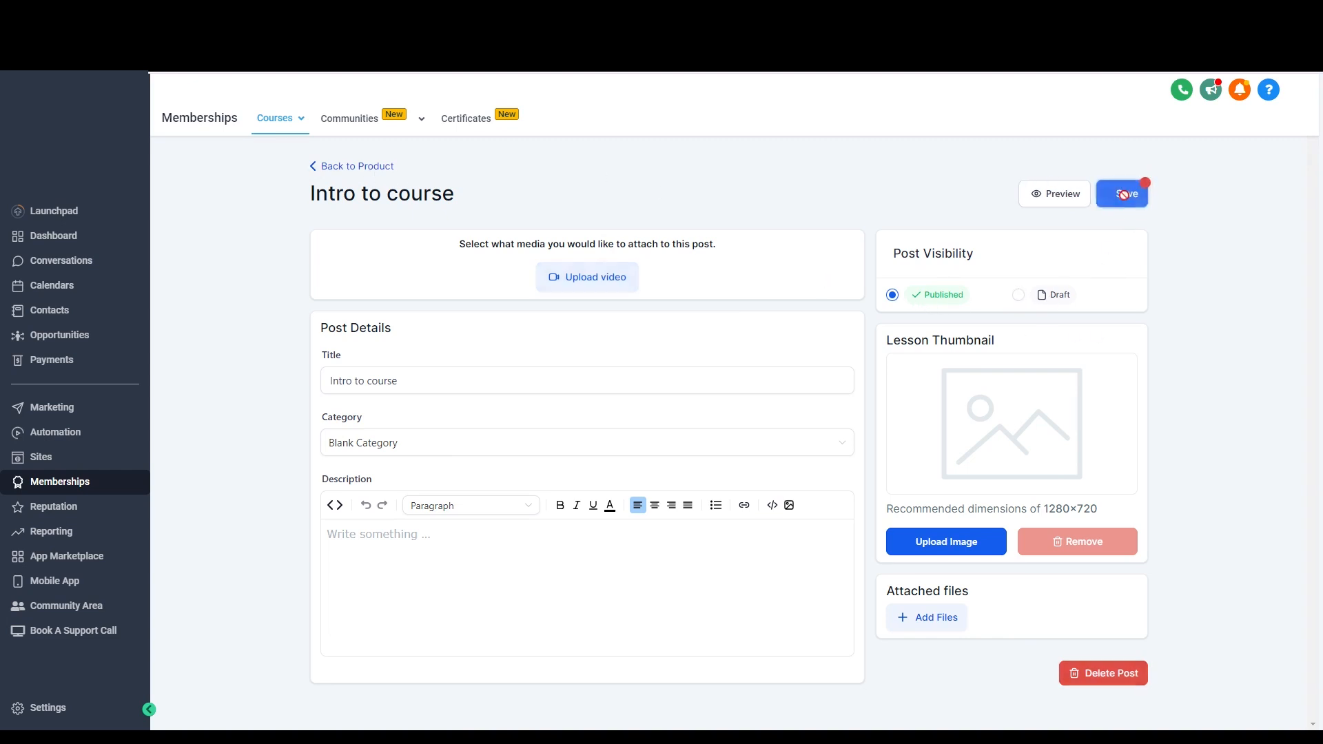
Return to the course outline, rename the blank category as Introduction and save it.
click(379, 167)
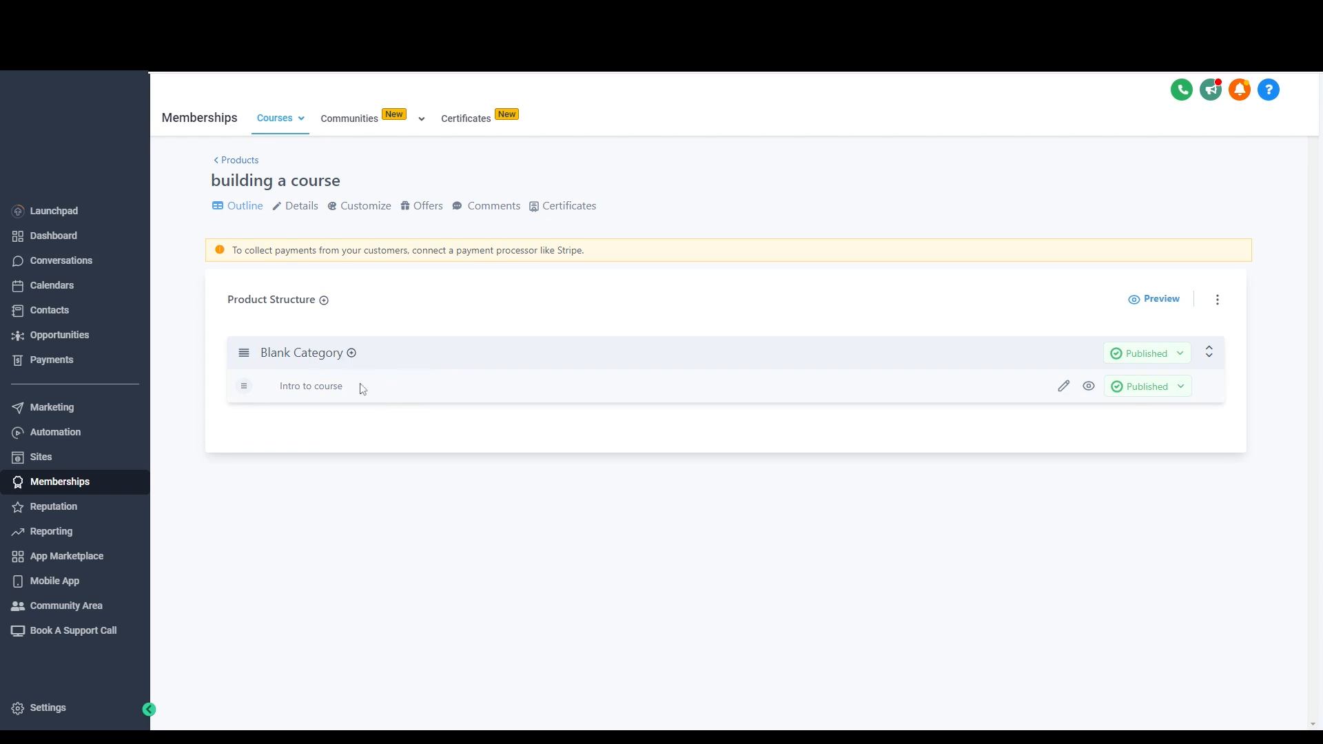
click(327, 363)
triple_click(268, 205)
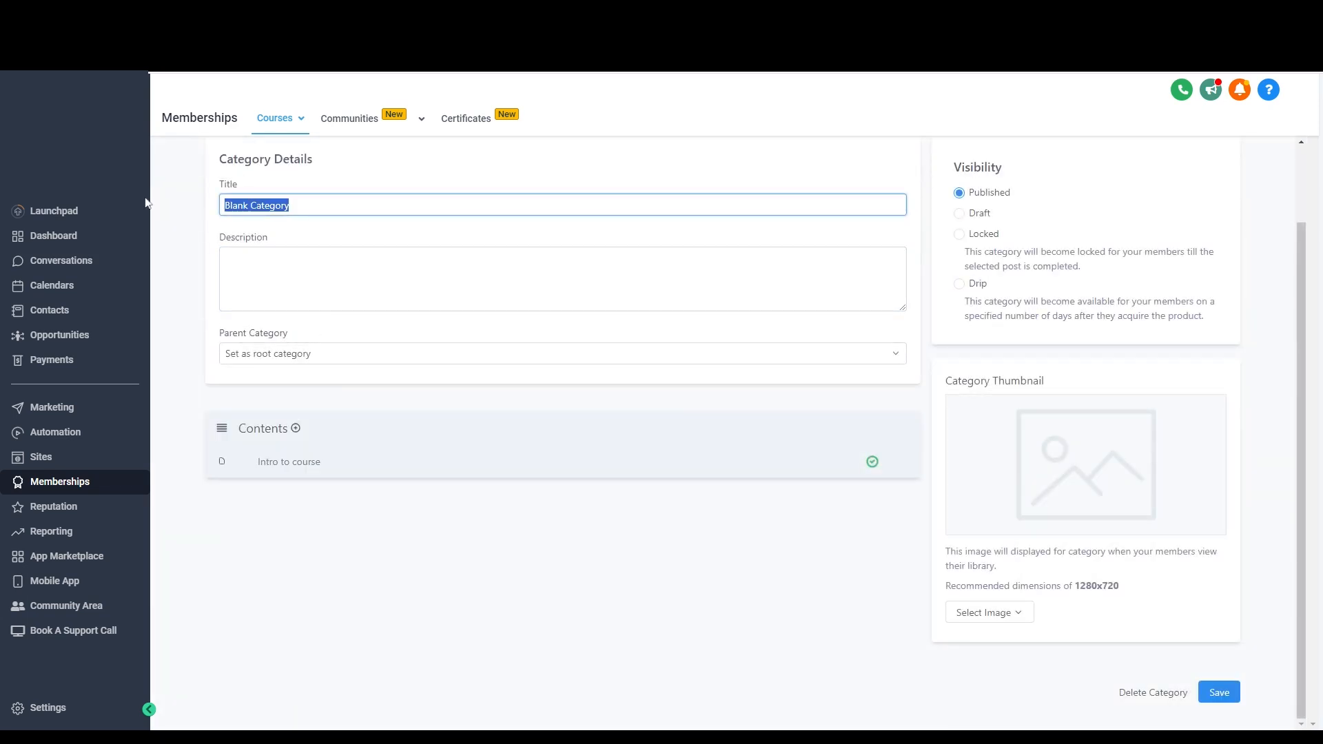
text(Introduction)
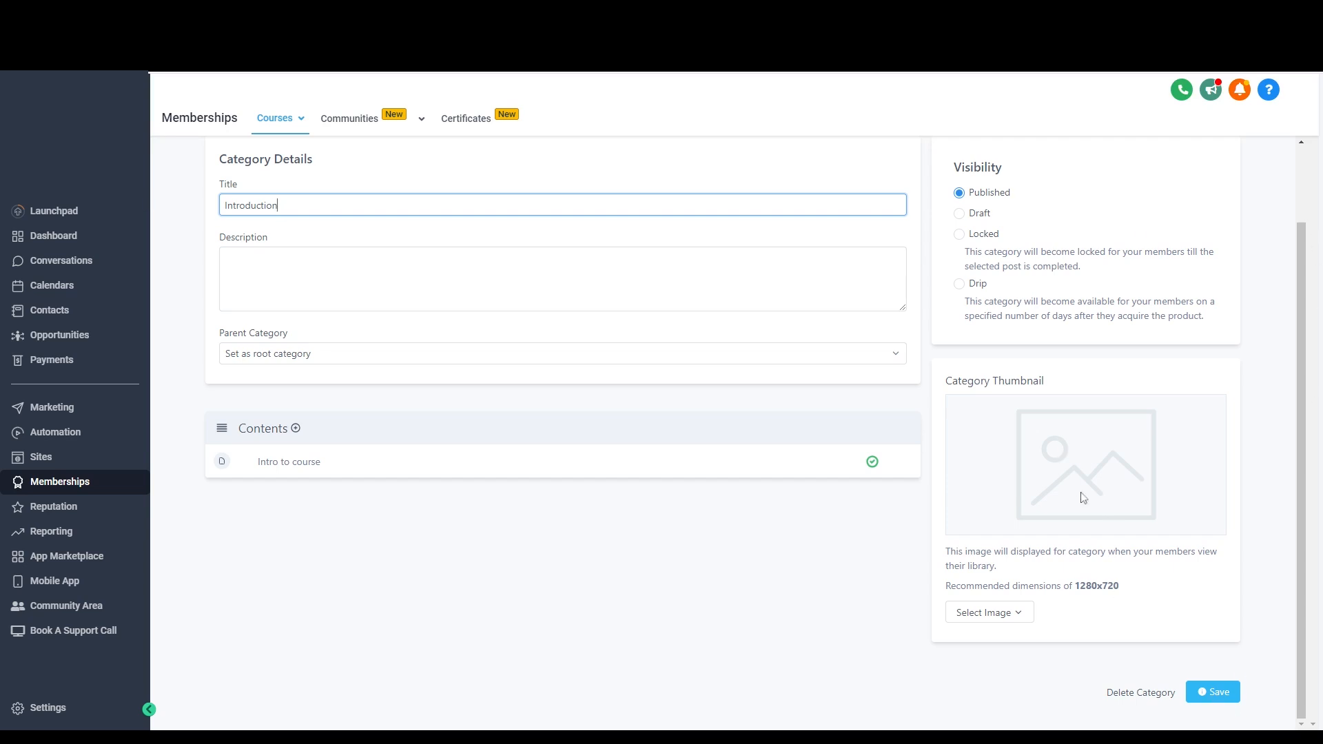
click(1211, 695)
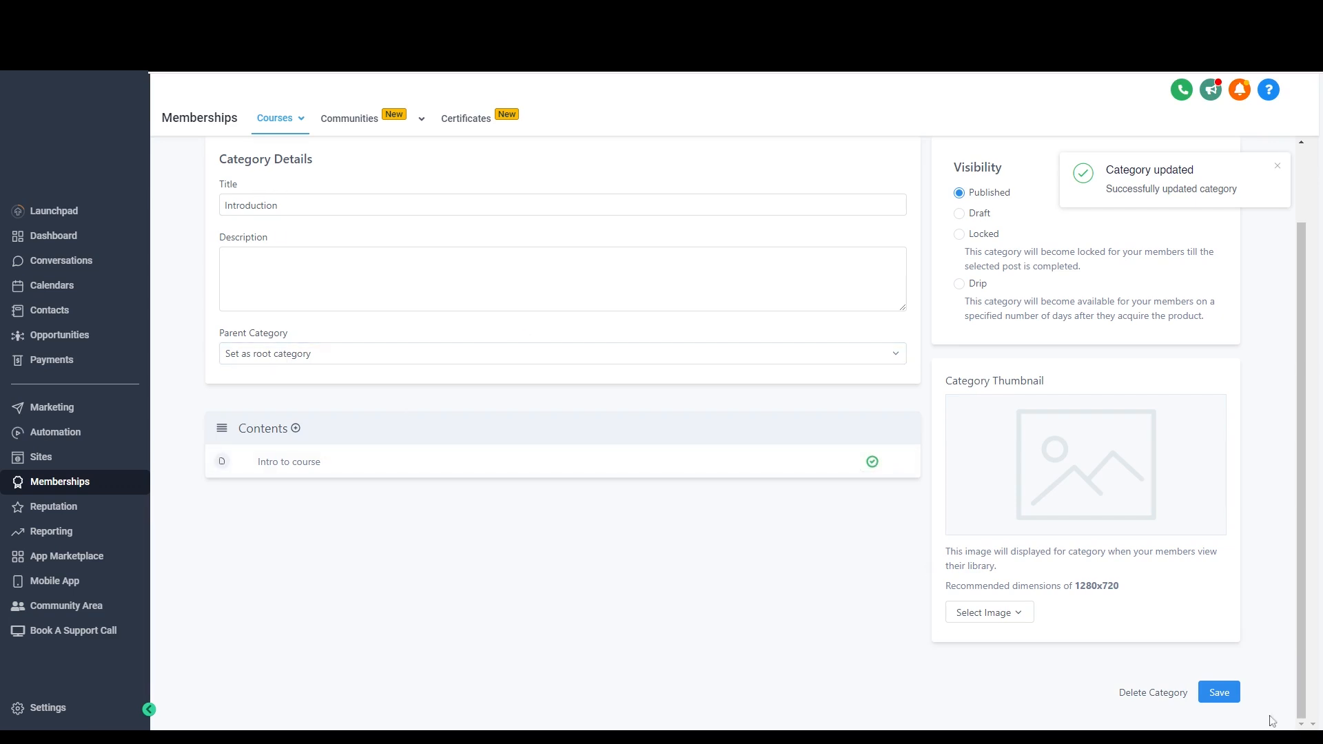
click(1223, 696)
scroll(281, 237, up, 2)
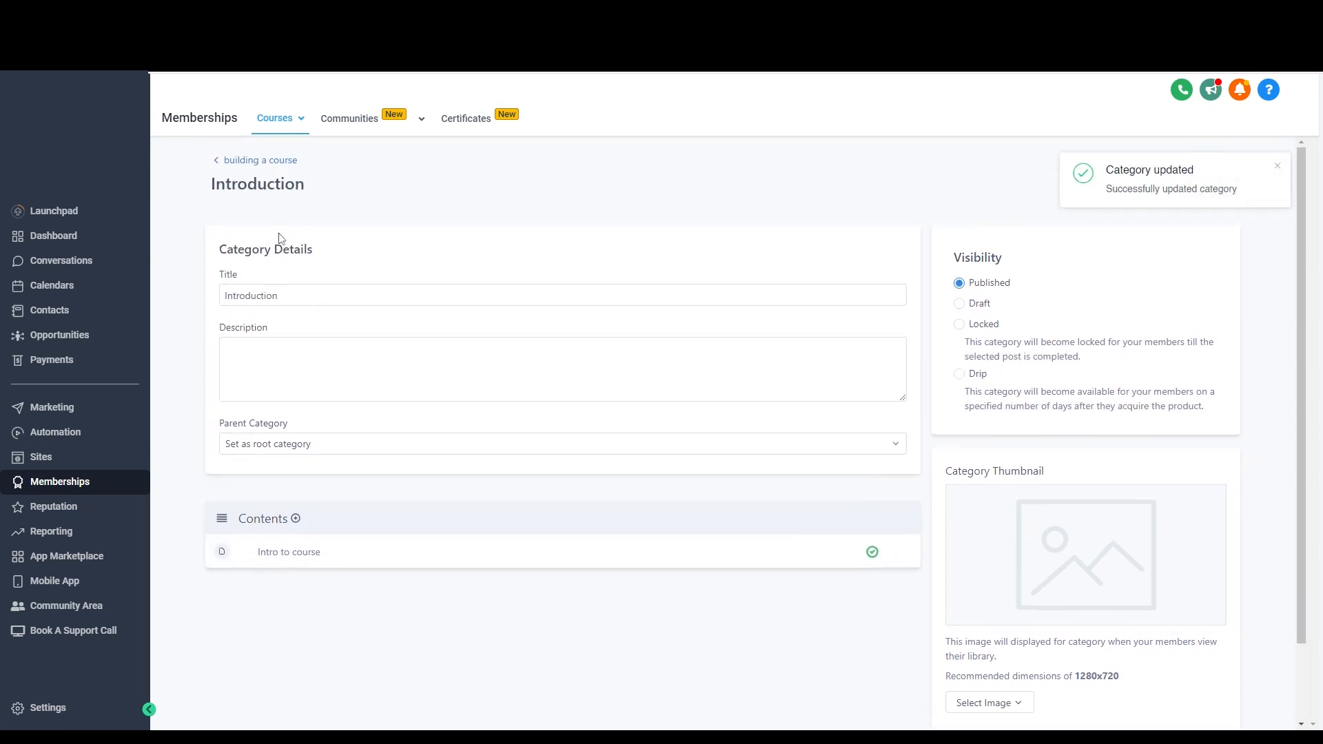
Add a lesson titled "About me" to the Introduction category in the course outline.
click(249, 161)
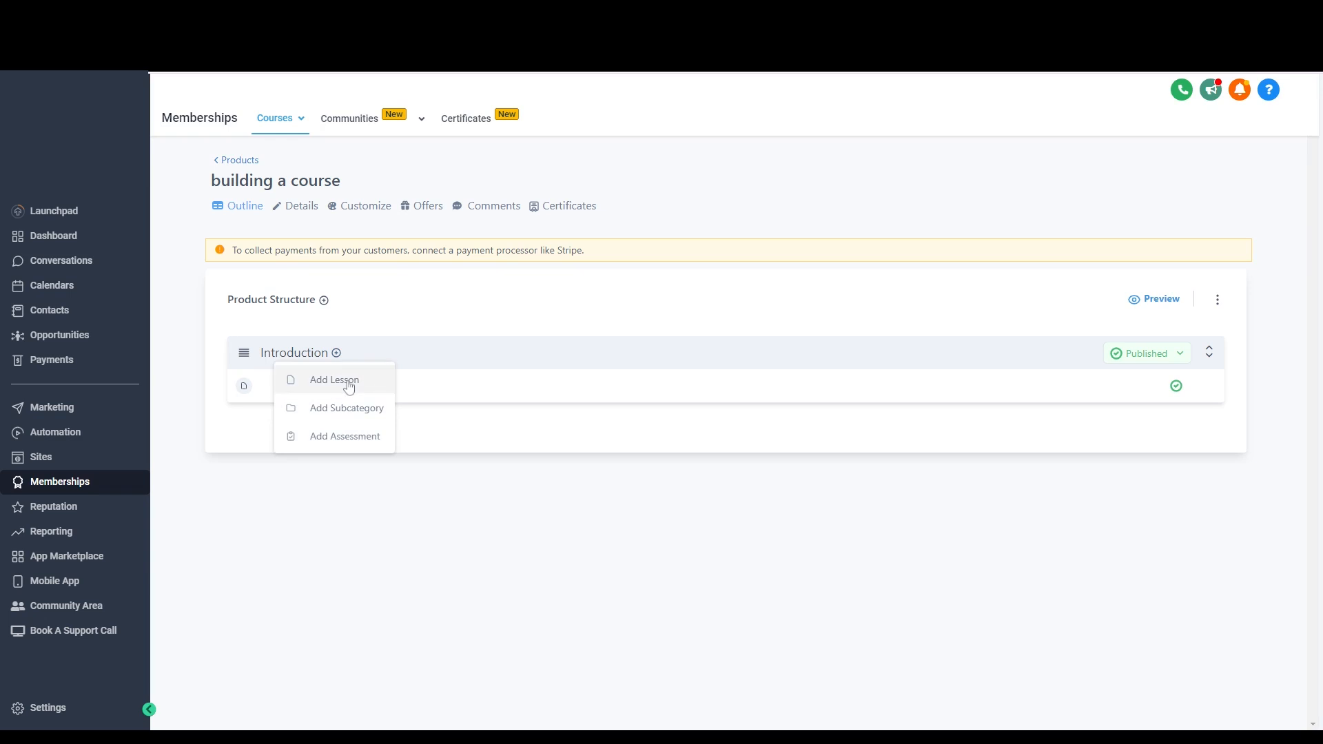
click(349, 388)
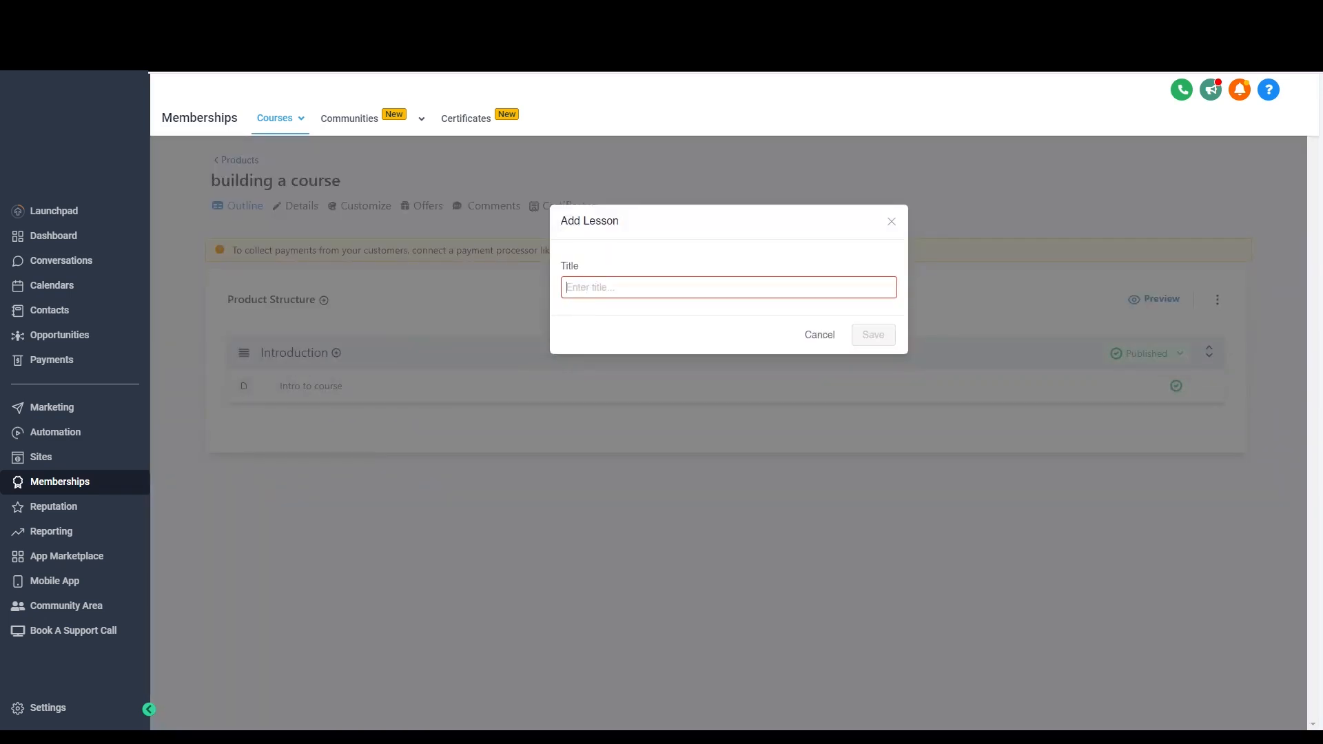
text(About me)
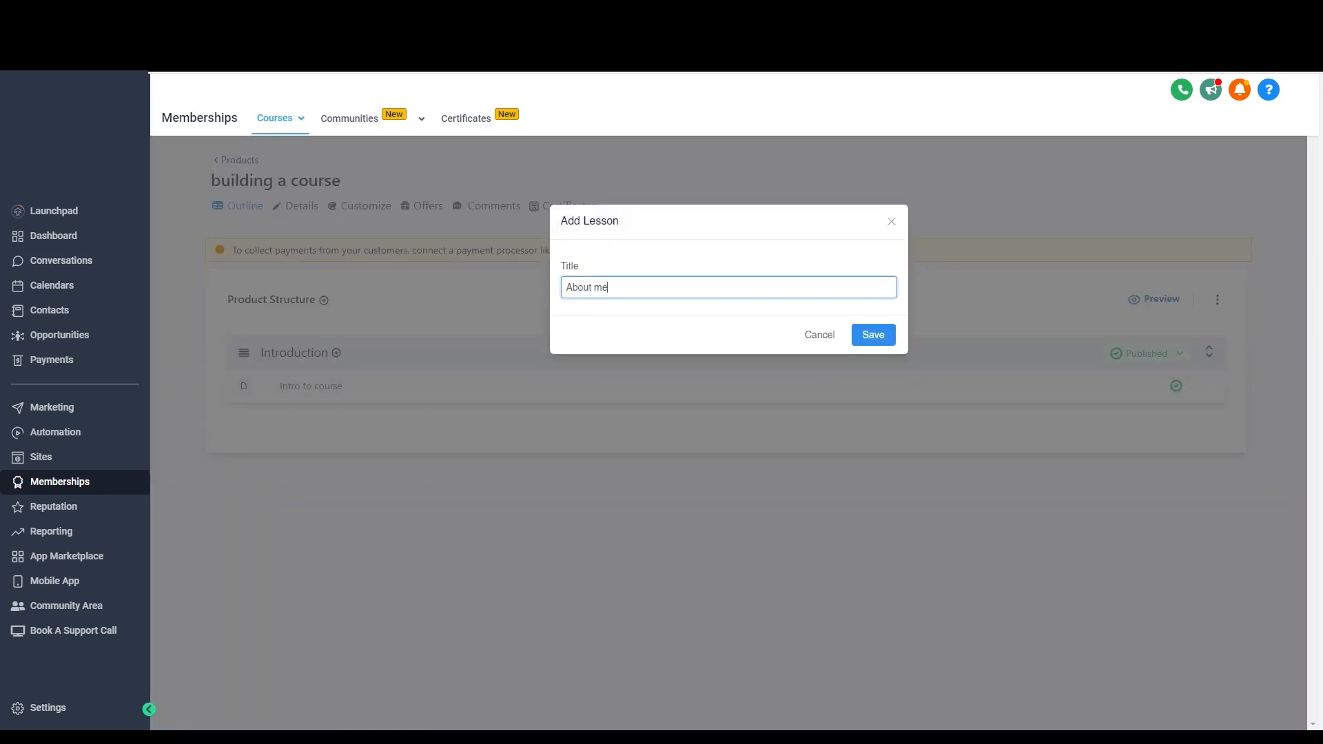
click(888, 339)
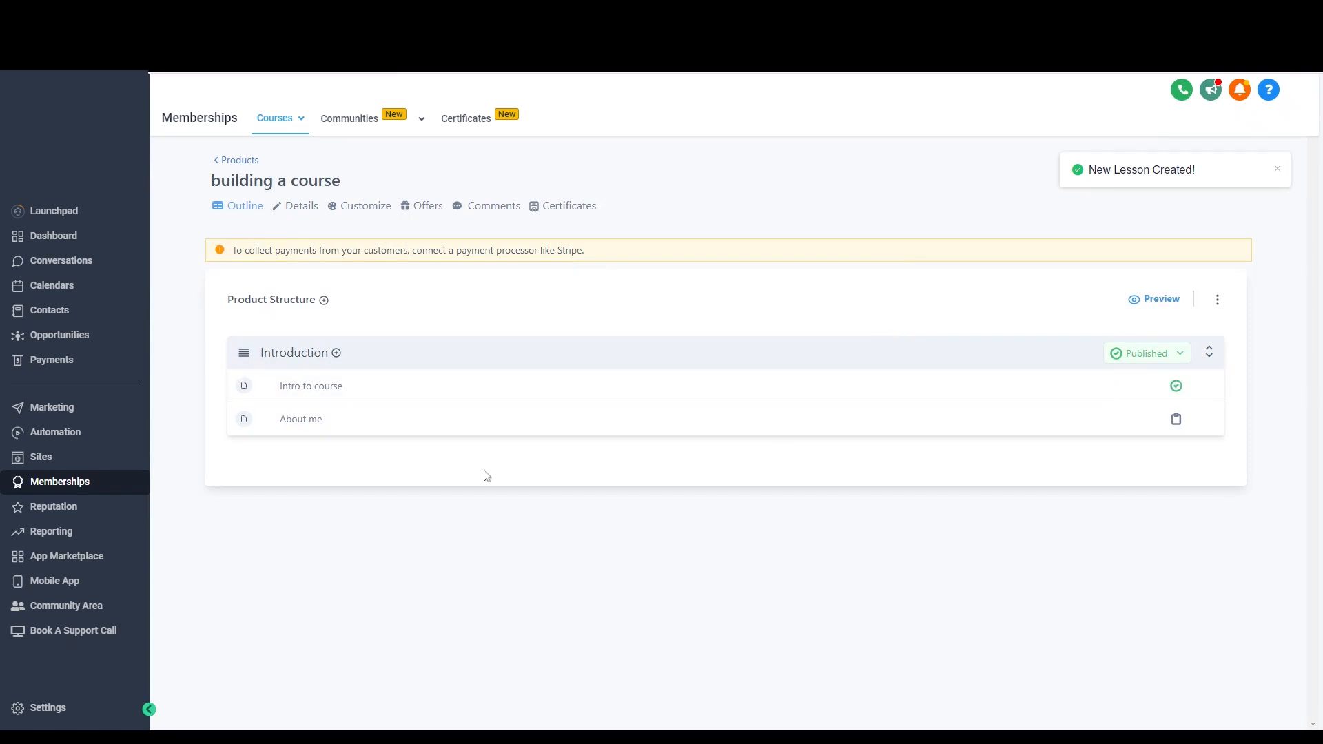
Set the "About me" lesson's visibility to Published and save the post.
click(302, 423)
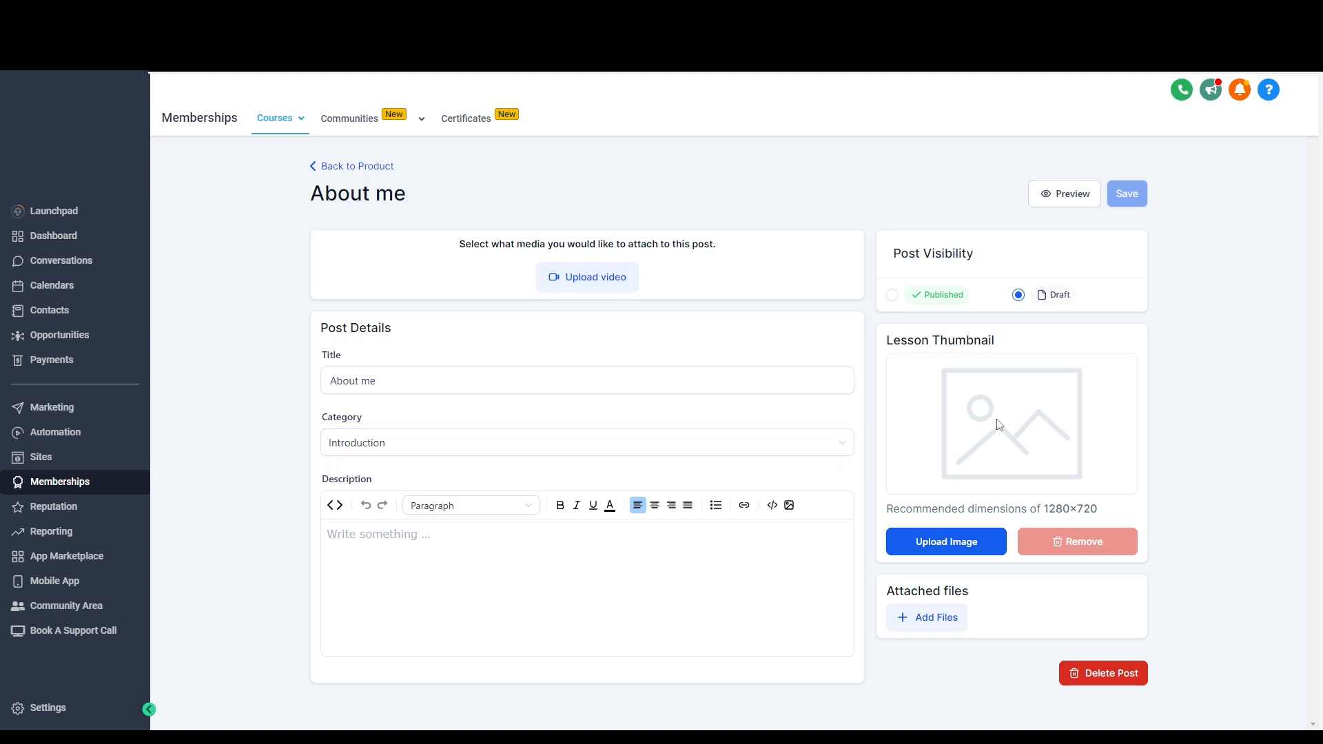
click(892, 295)
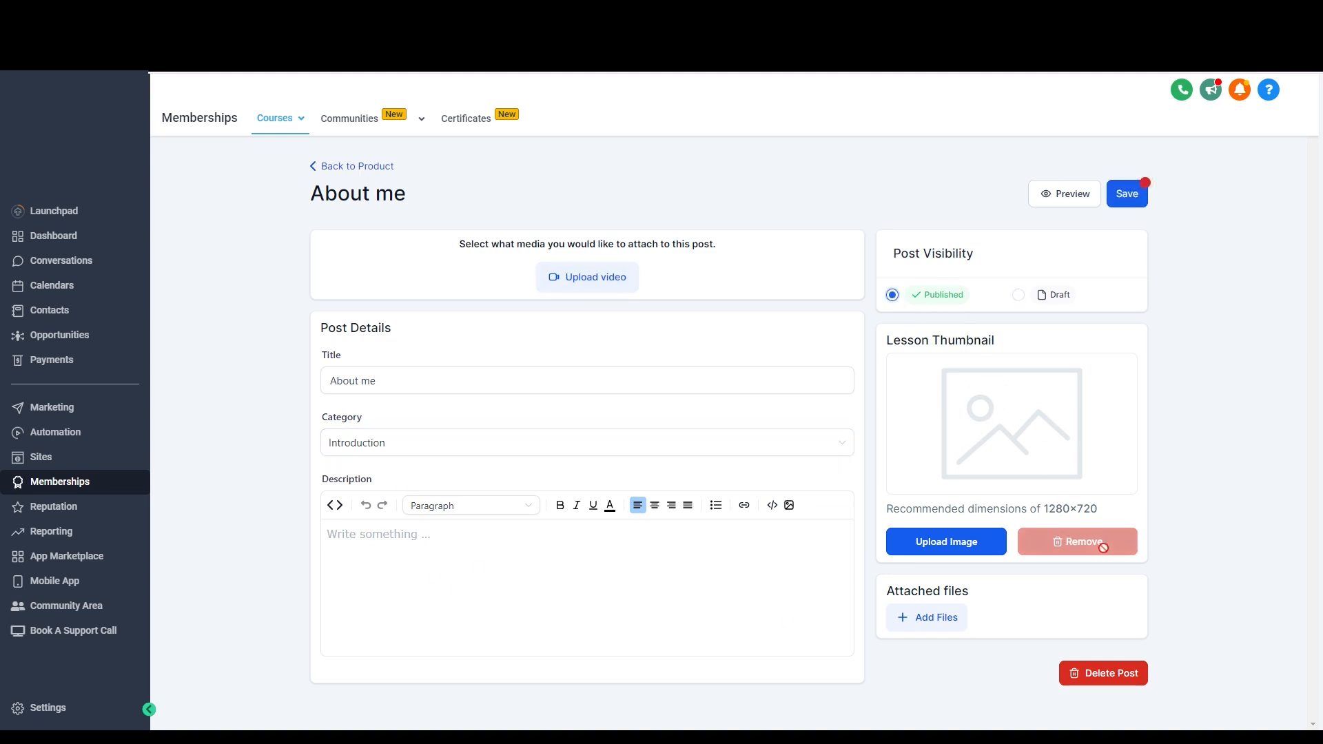
click(1124, 198)
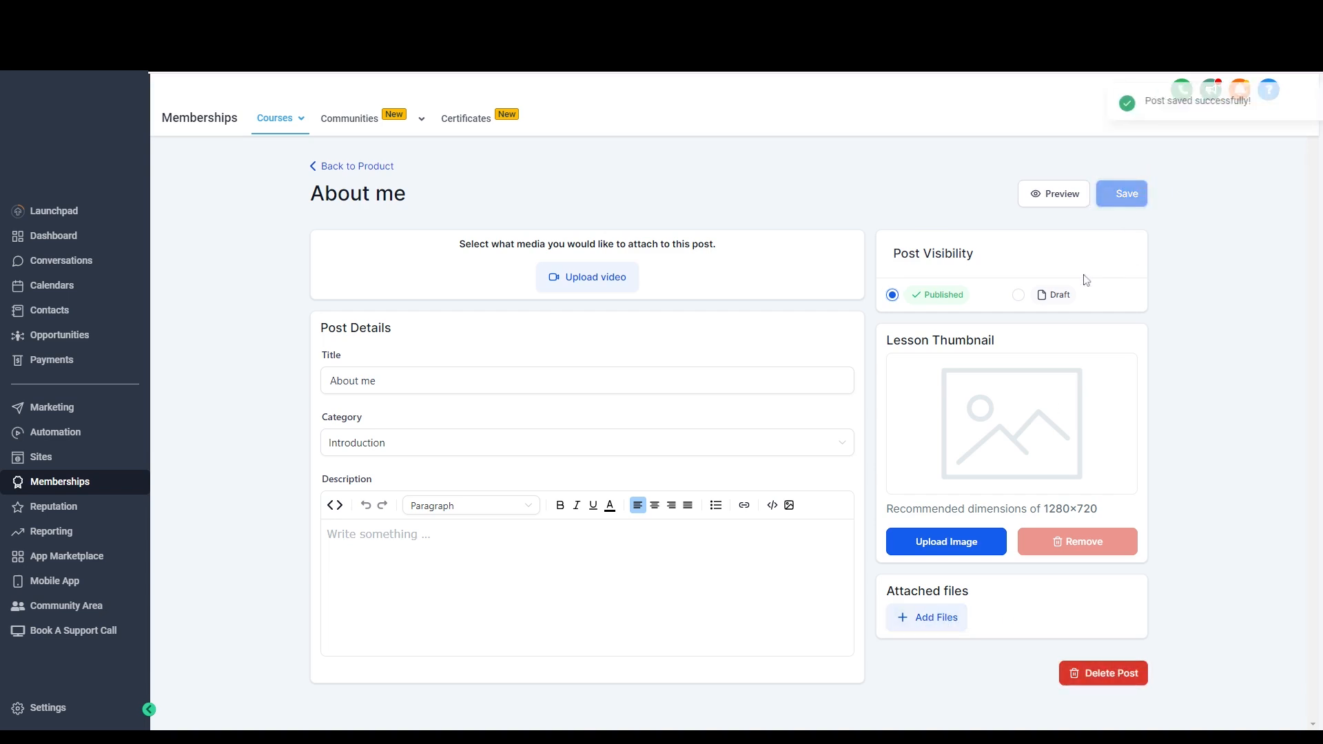
Return to the course outline and add a category titled "Learning lession one - The Why".
click(344, 169)
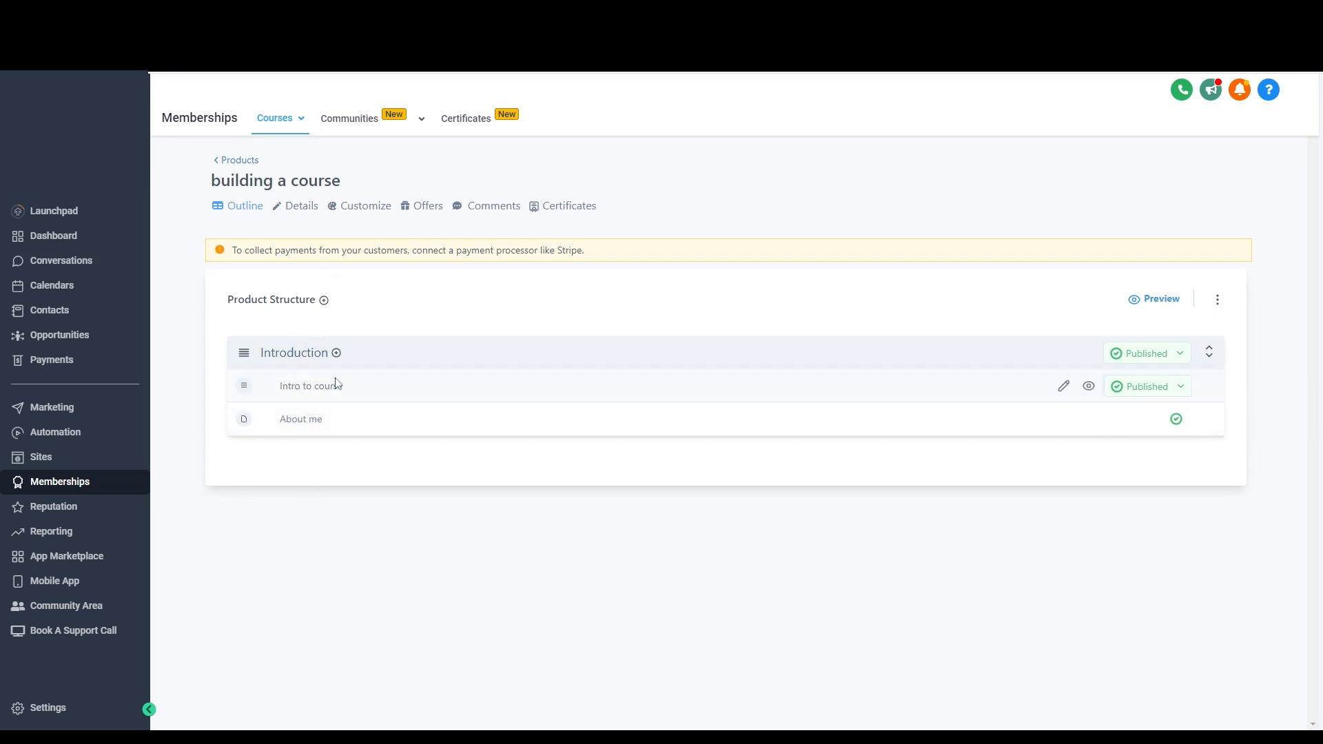
click(323, 301)
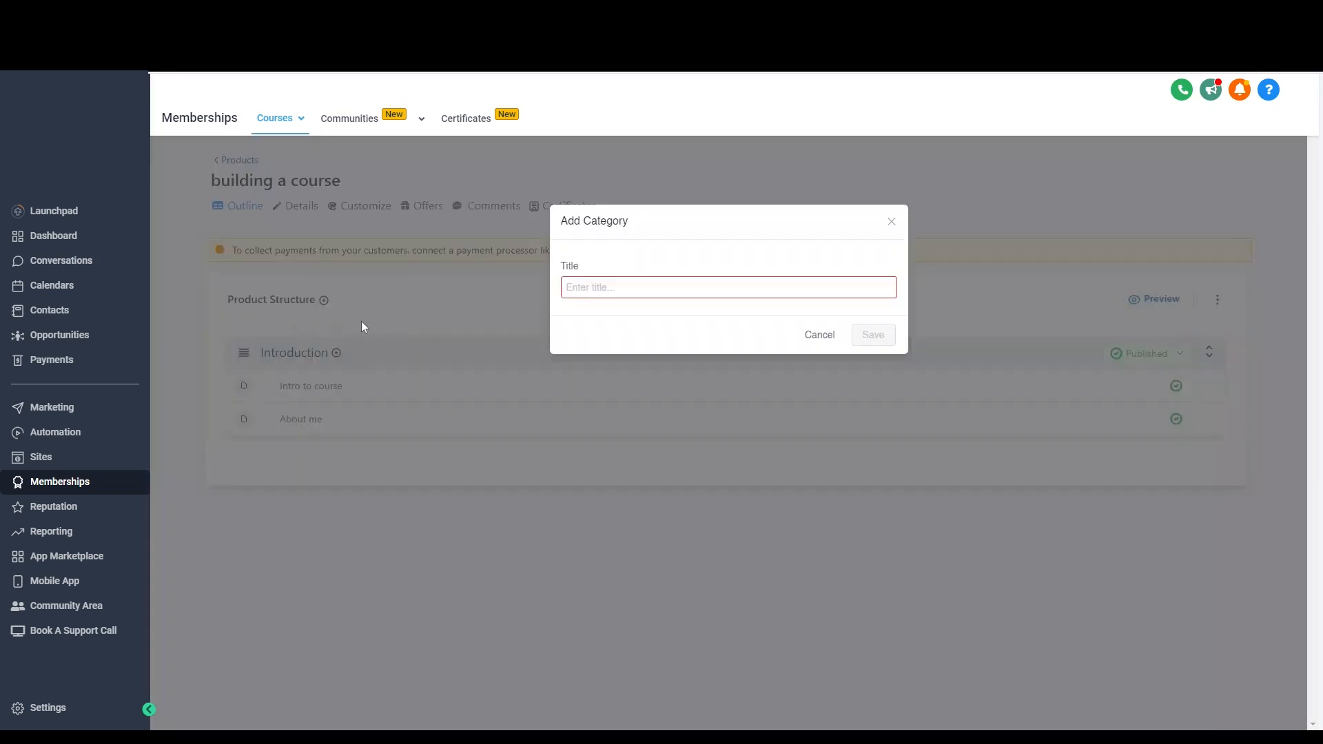
text(Learning lession one - The Why)
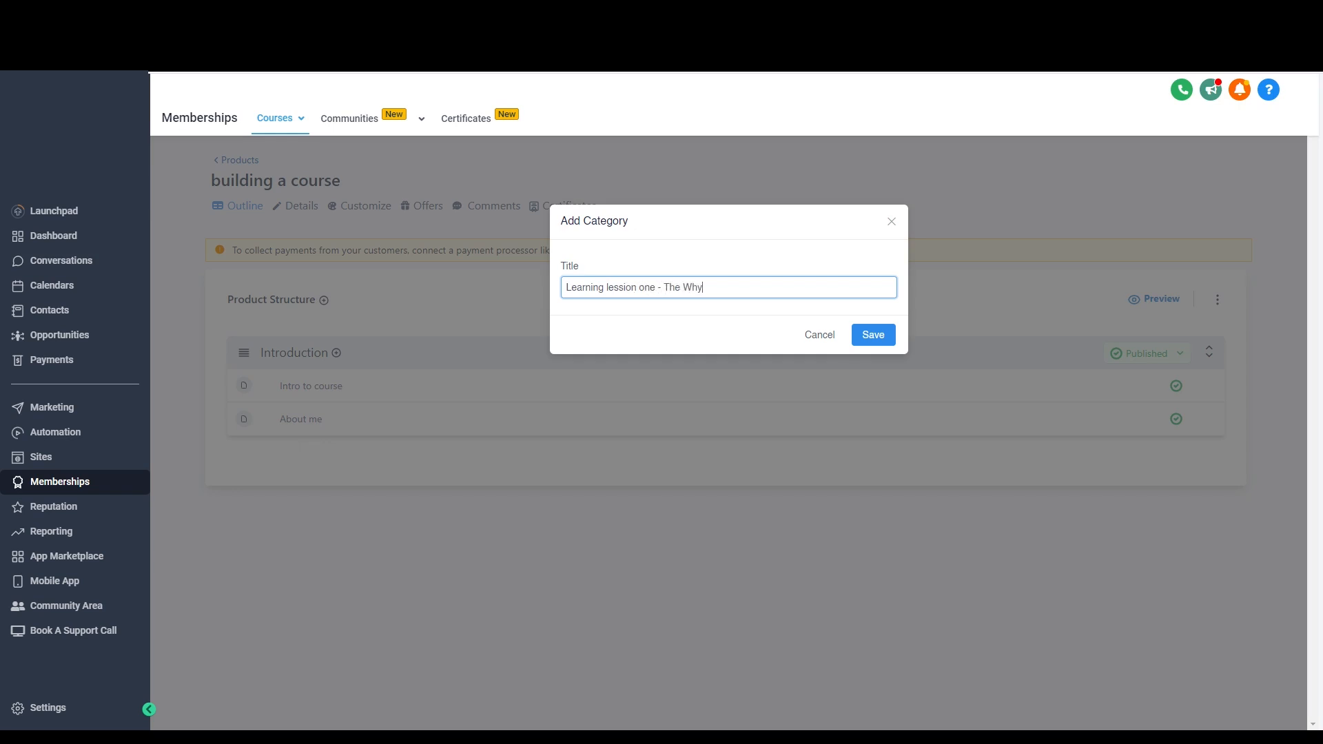
click(873, 335)
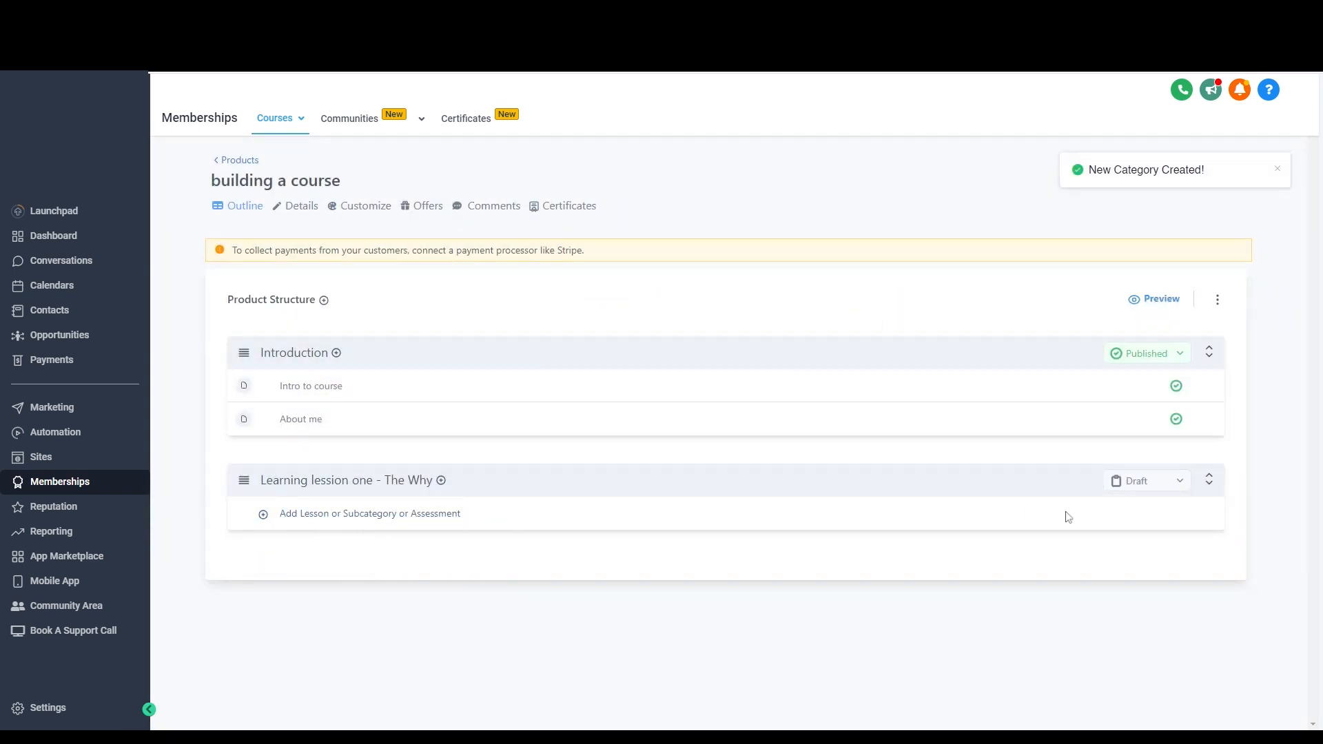
Add a lesson titled "This is why" to the "Learning lession one - The Why" category.
click(351, 517)
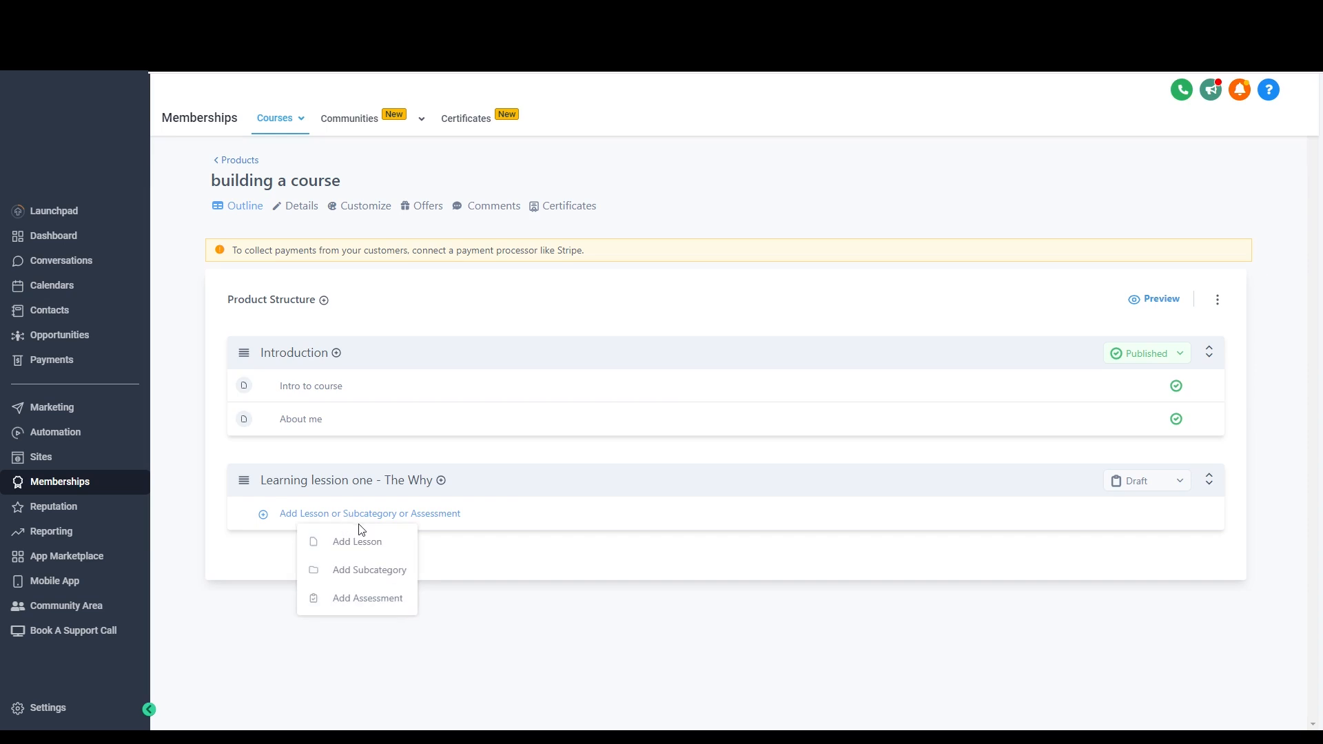
click(371, 543)
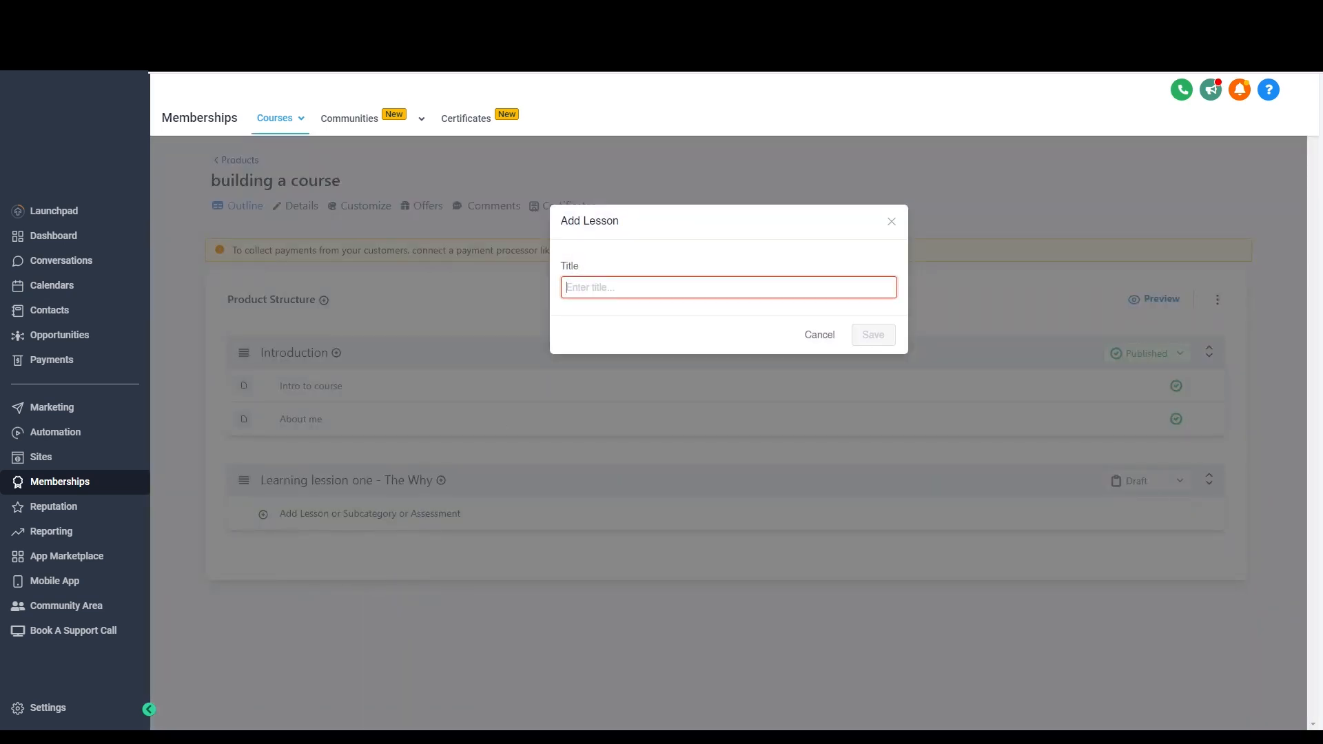
text(This is why)
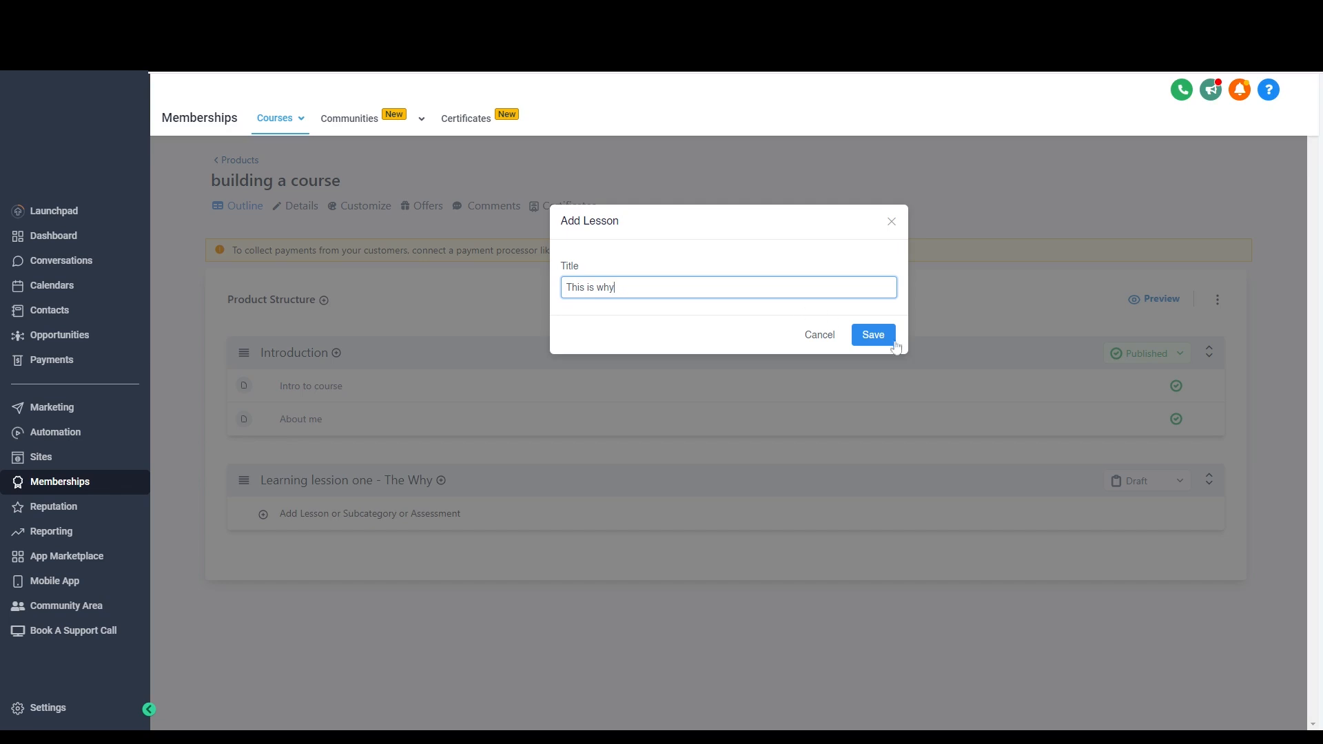
click(873, 335)
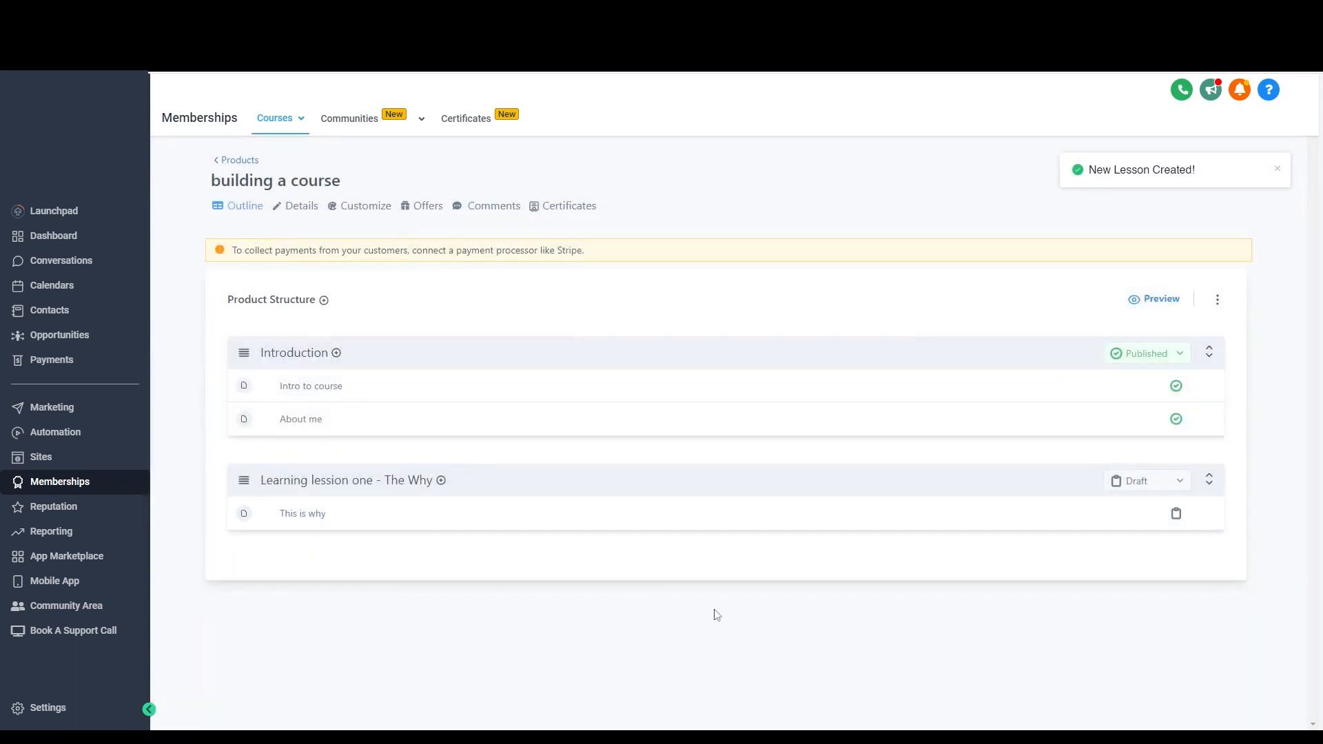
Check the "This is why" lesson's post and set the lesson and its category to Published from the course outline.
click(302, 513)
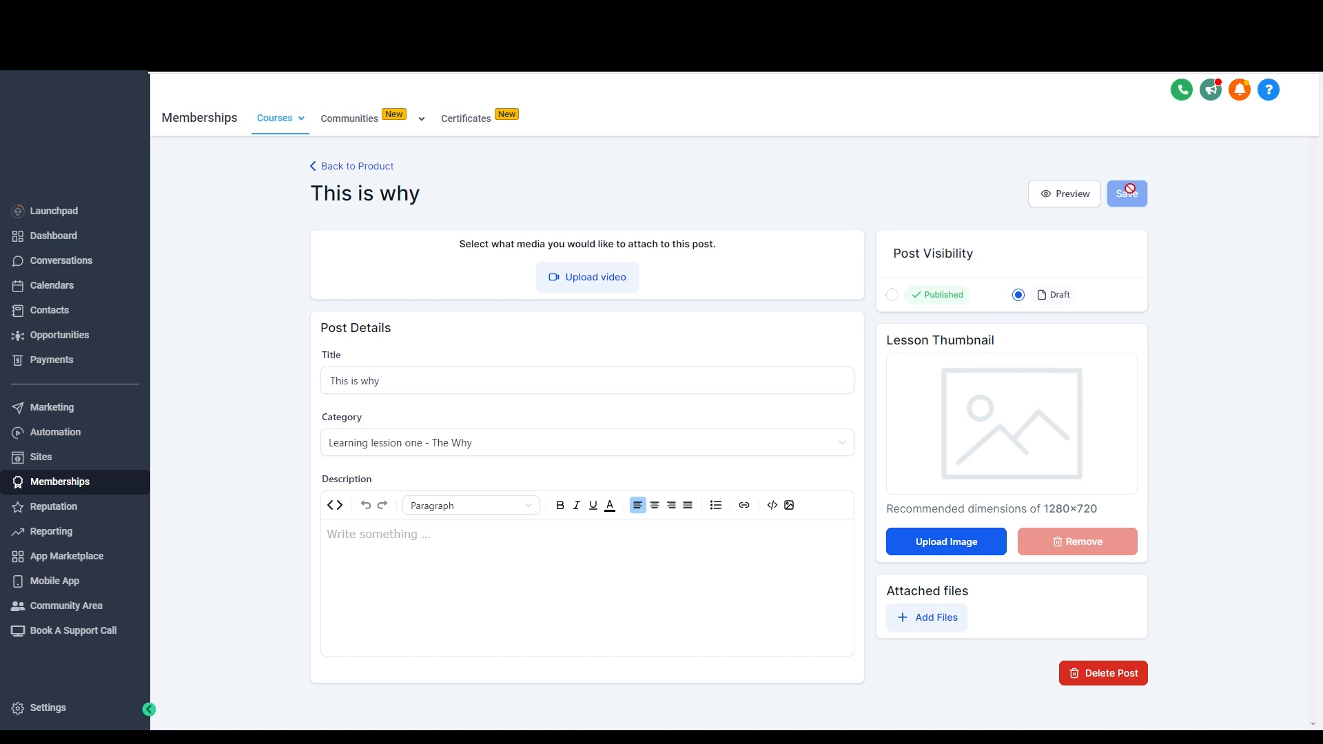
click(389, 166)
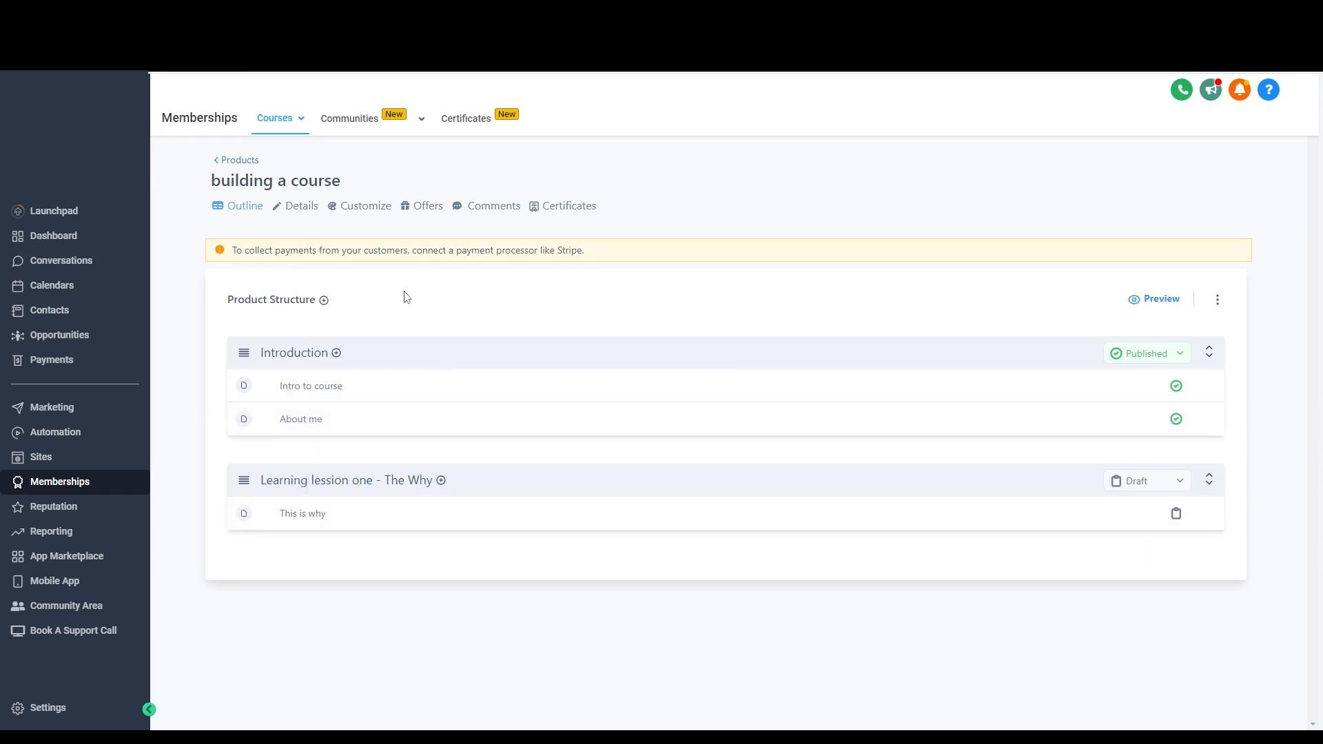
click(1175, 487)
click(1164, 510)
click(1161, 522)
click(1167, 544)
Examine the course's details, including the thumbnail, instructor customization, favicon, custom code and tracking code settings.
click(303, 209)
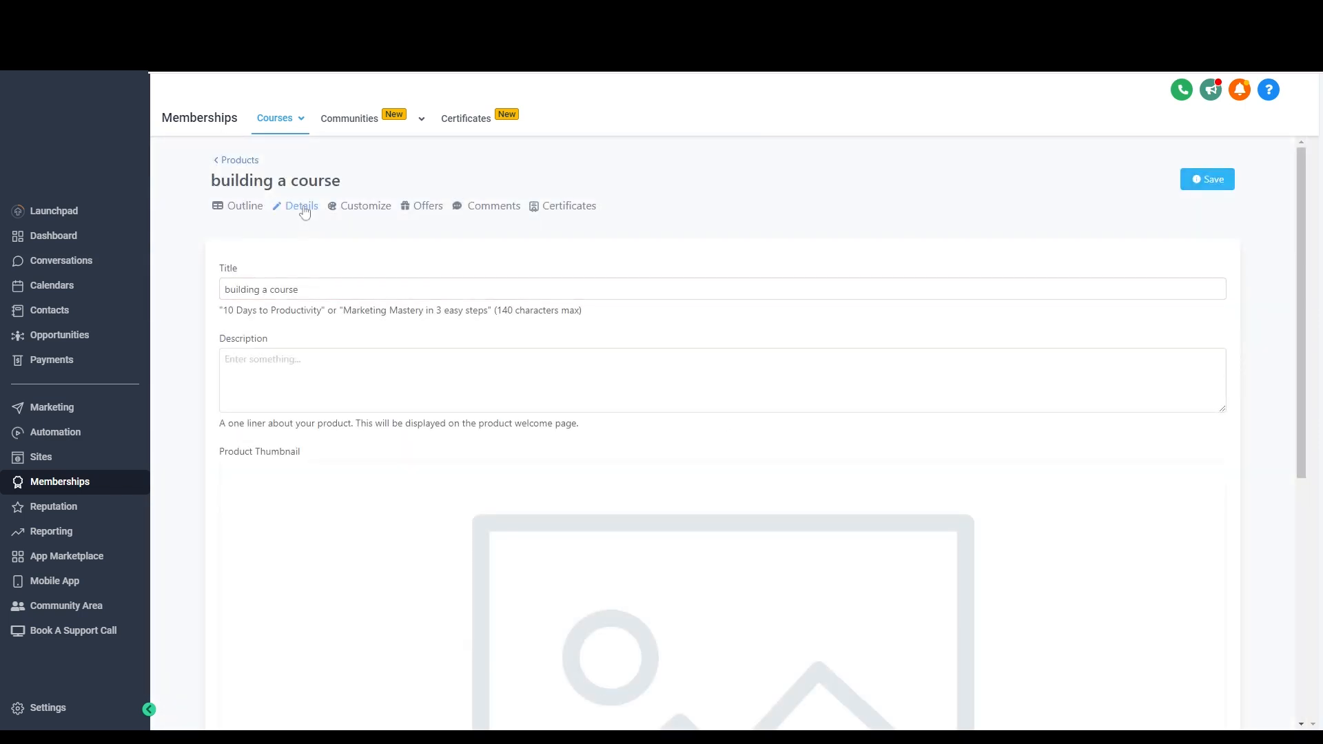
click(411, 405)
scroll(410, 407, down, 5)
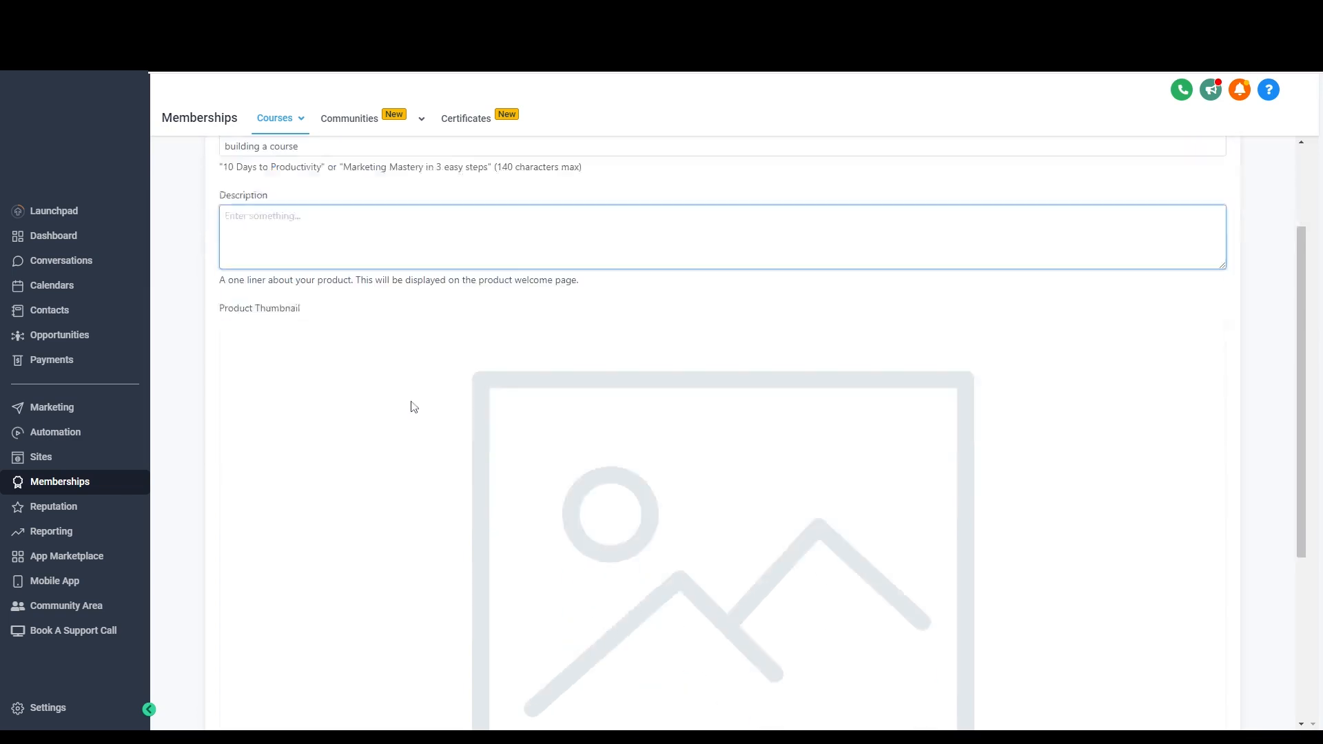
scroll(720, 300, up, 1)
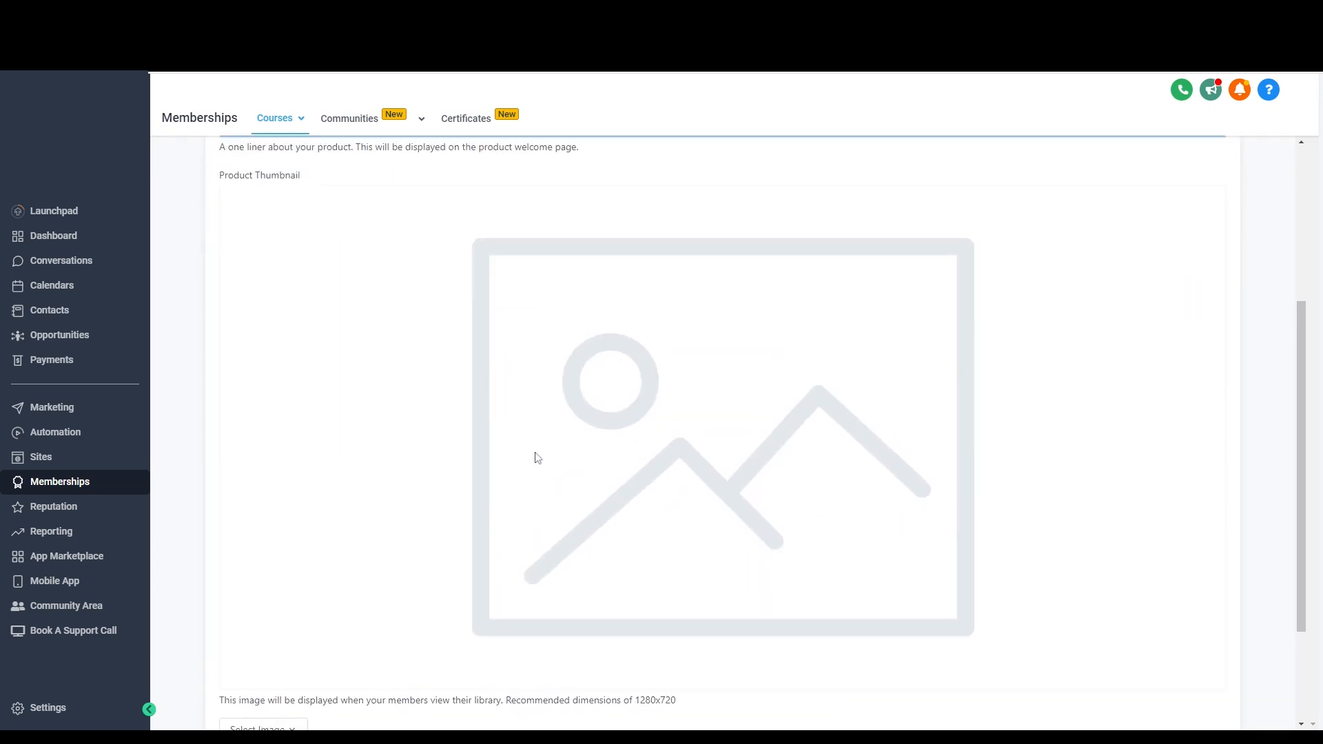
scroll(543, 464, down, 3)
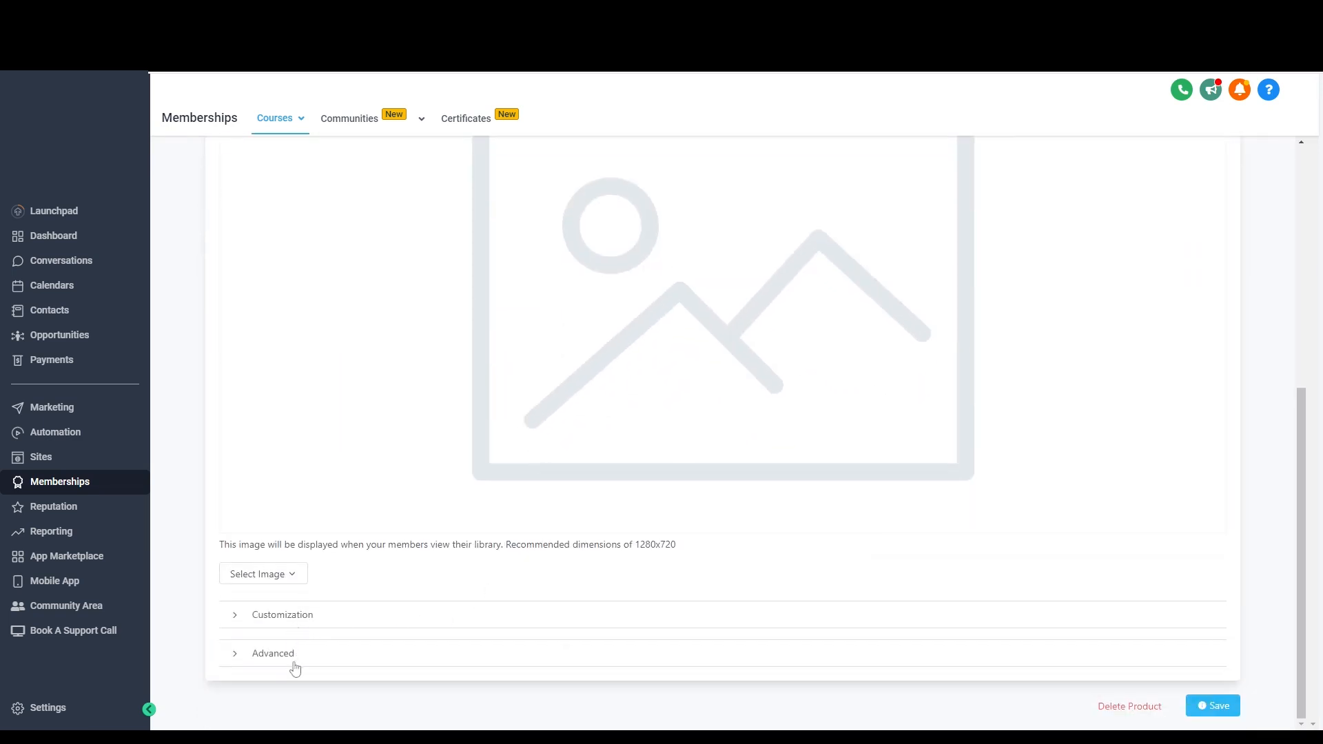
click(300, 623)
scroll(301, 623, down, 4)
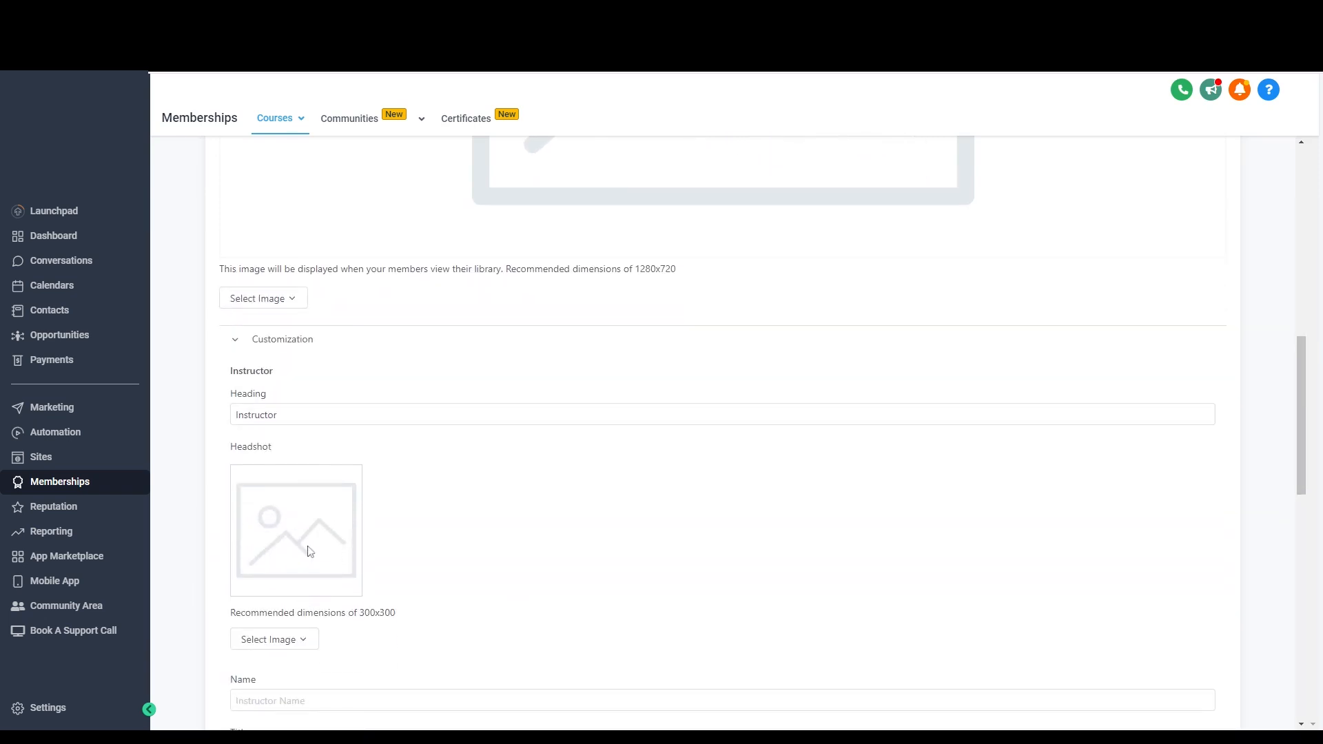
scroll(310, 551, down, 2)
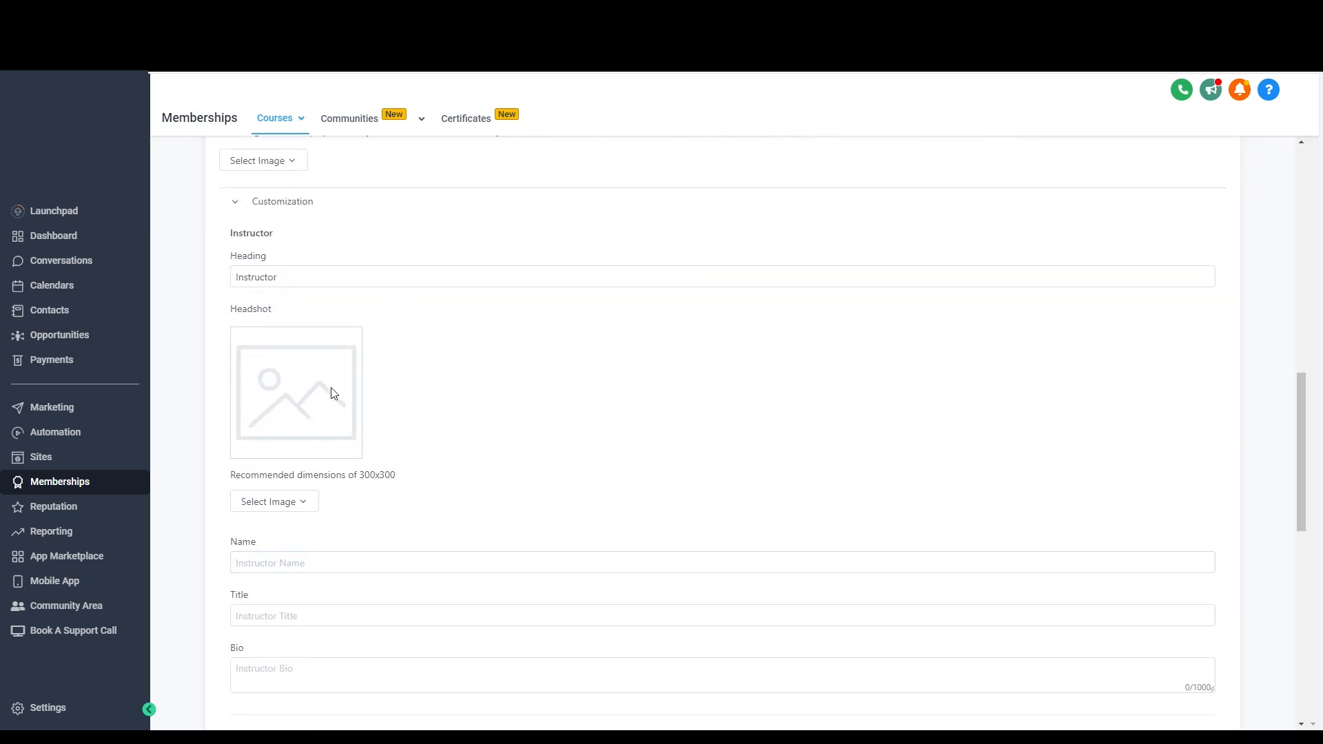
scroll(346, 371, down, 10)
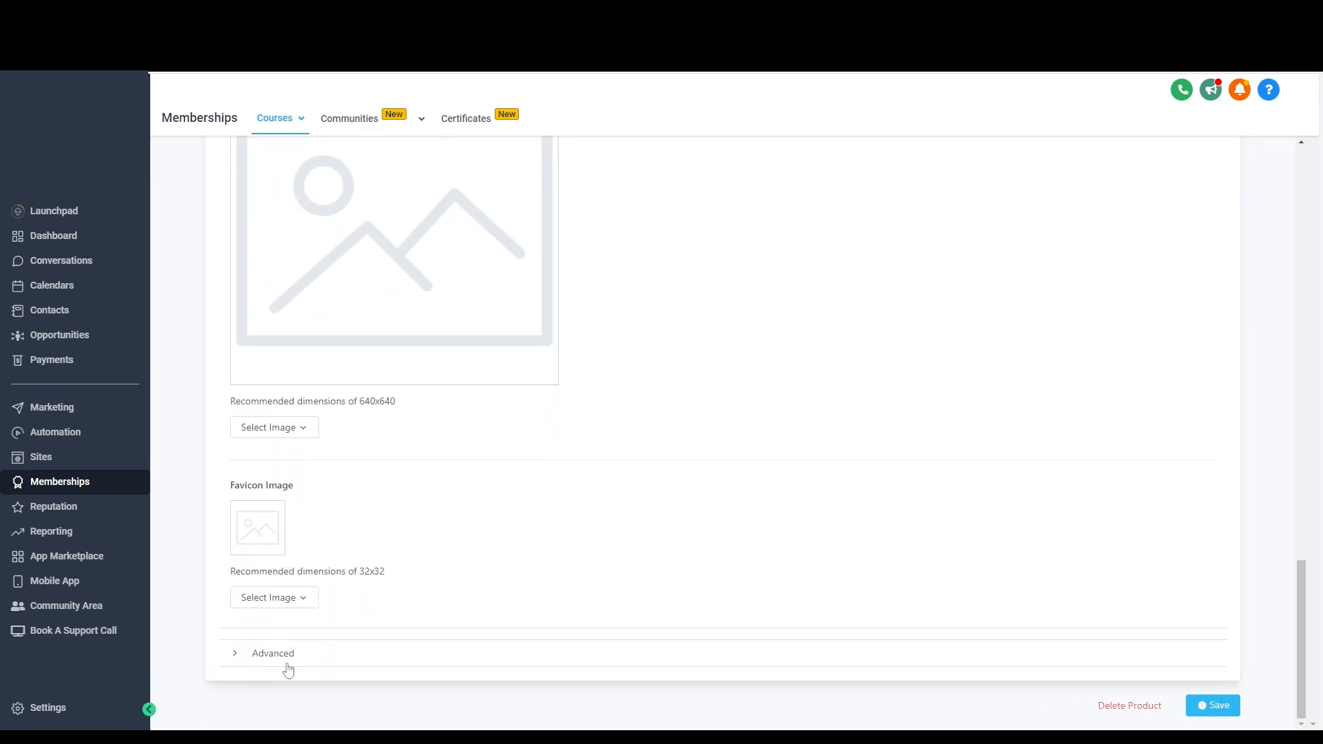
click(287, 662)
scroll(331, 640, down, 2)
scroll(331, 640, down, 4)
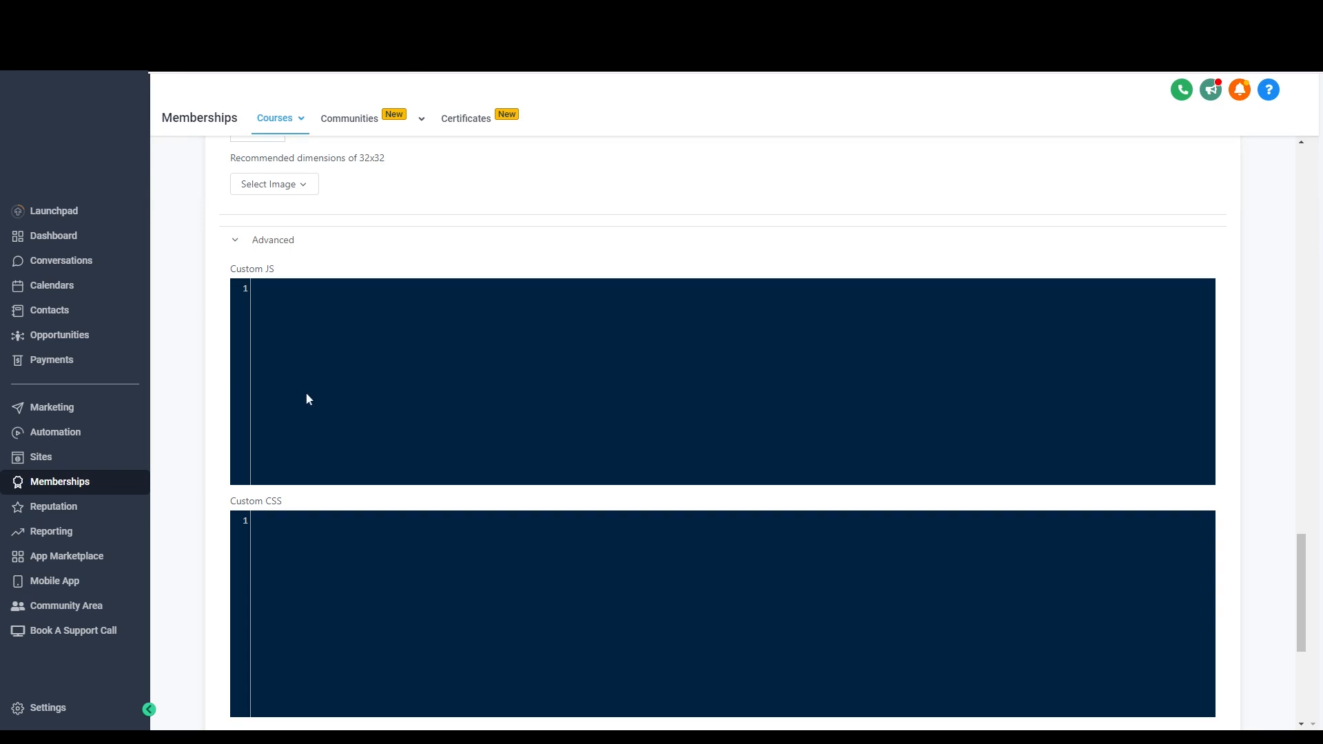
scroll(307, 398, down, 5)
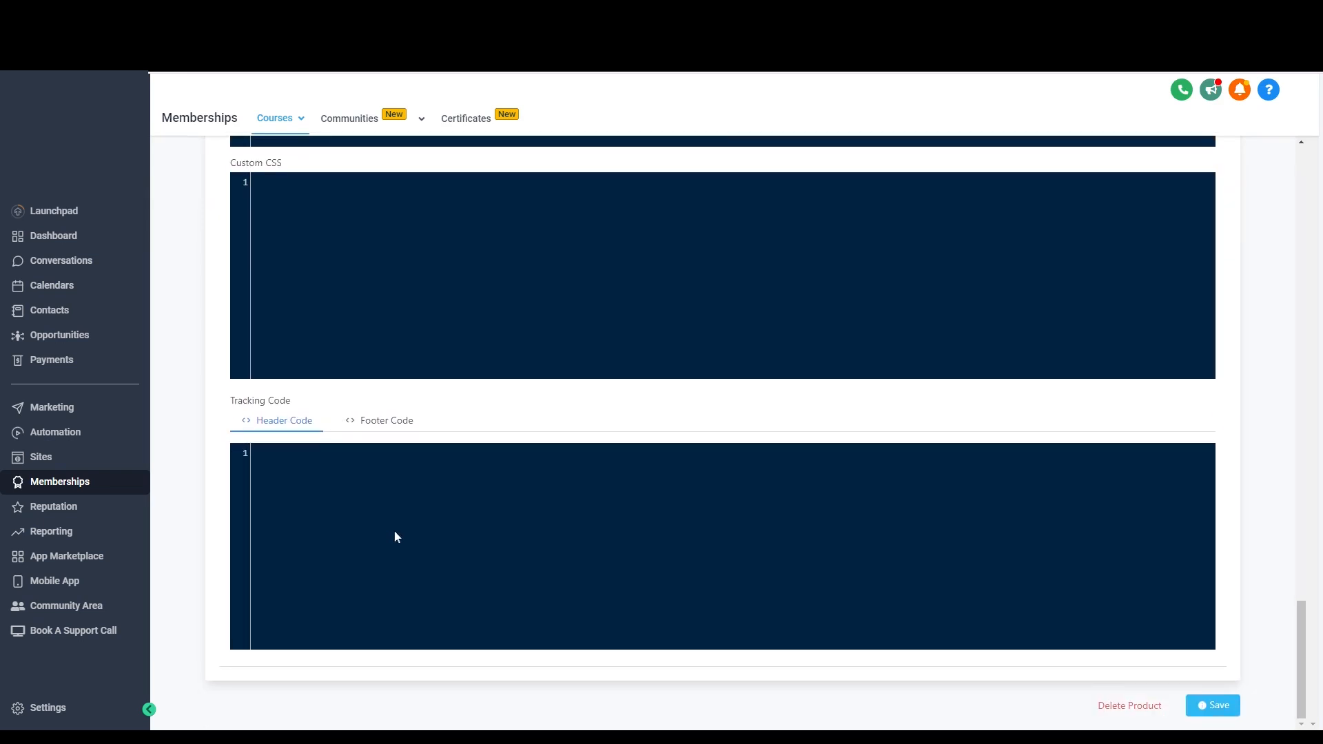
scroll(379, 499, up, 1)
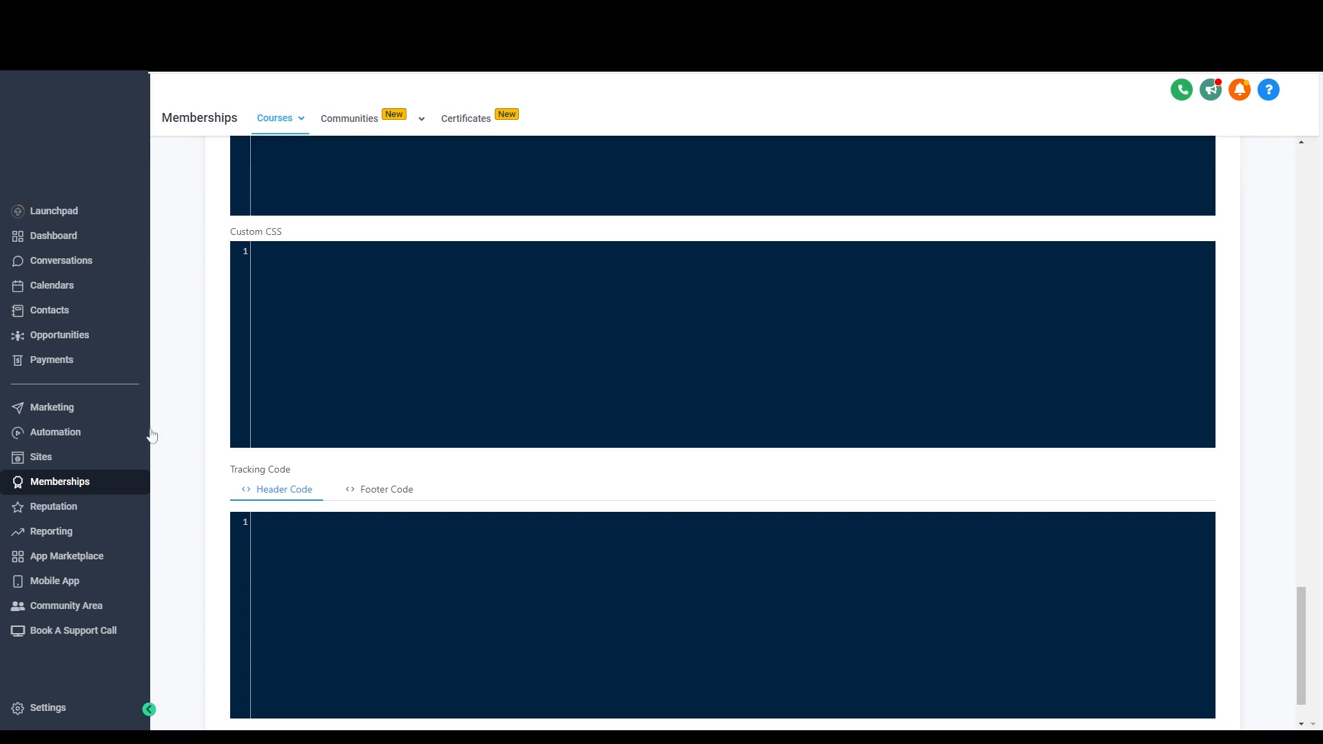
scroll(498, 393, up, 20)
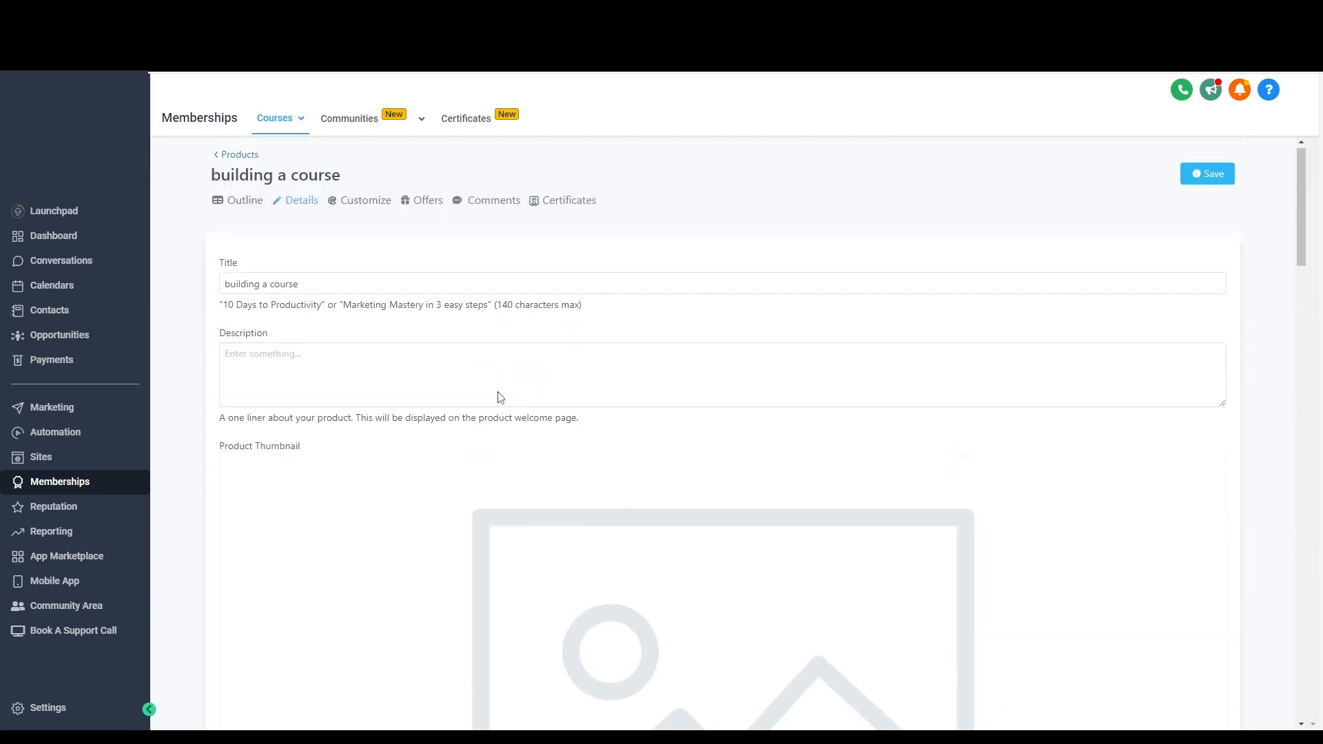
Compare the available course themes and apply the Classic theme to the course.
click(363, 207)
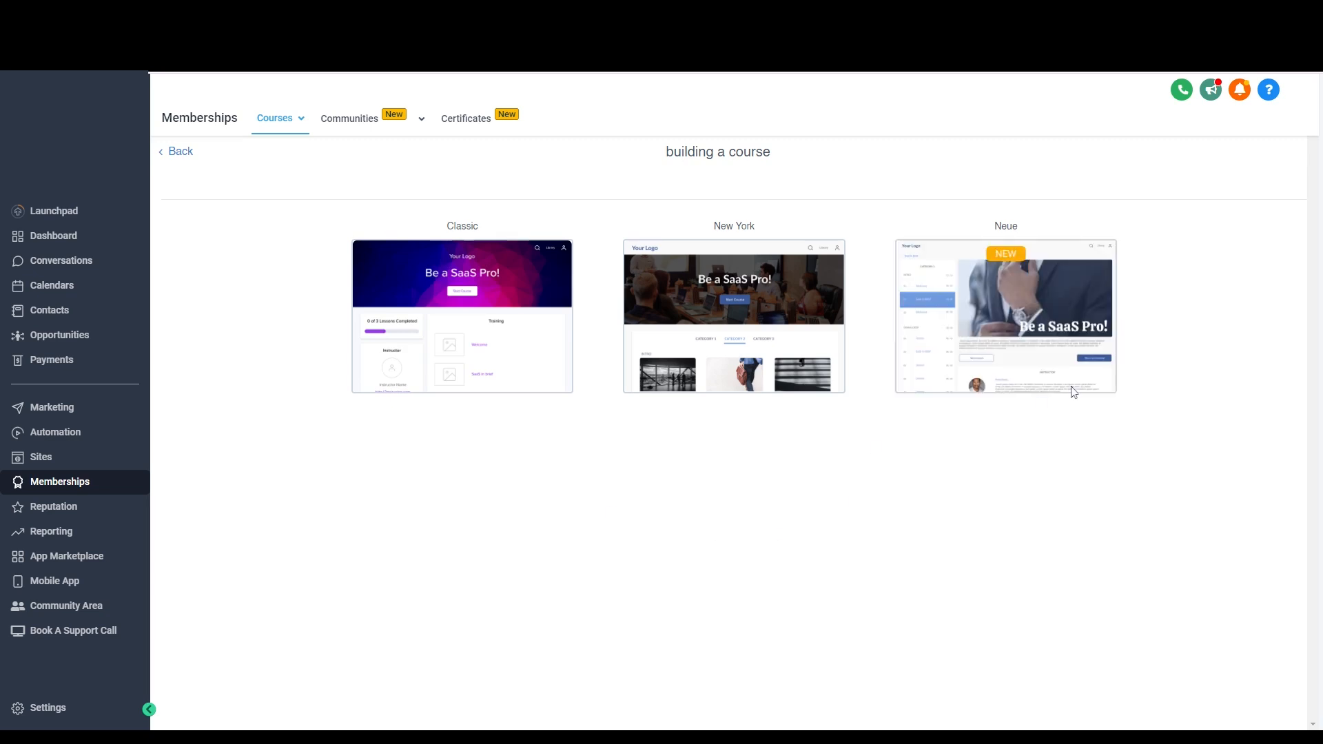
mouse_move(750, 349)
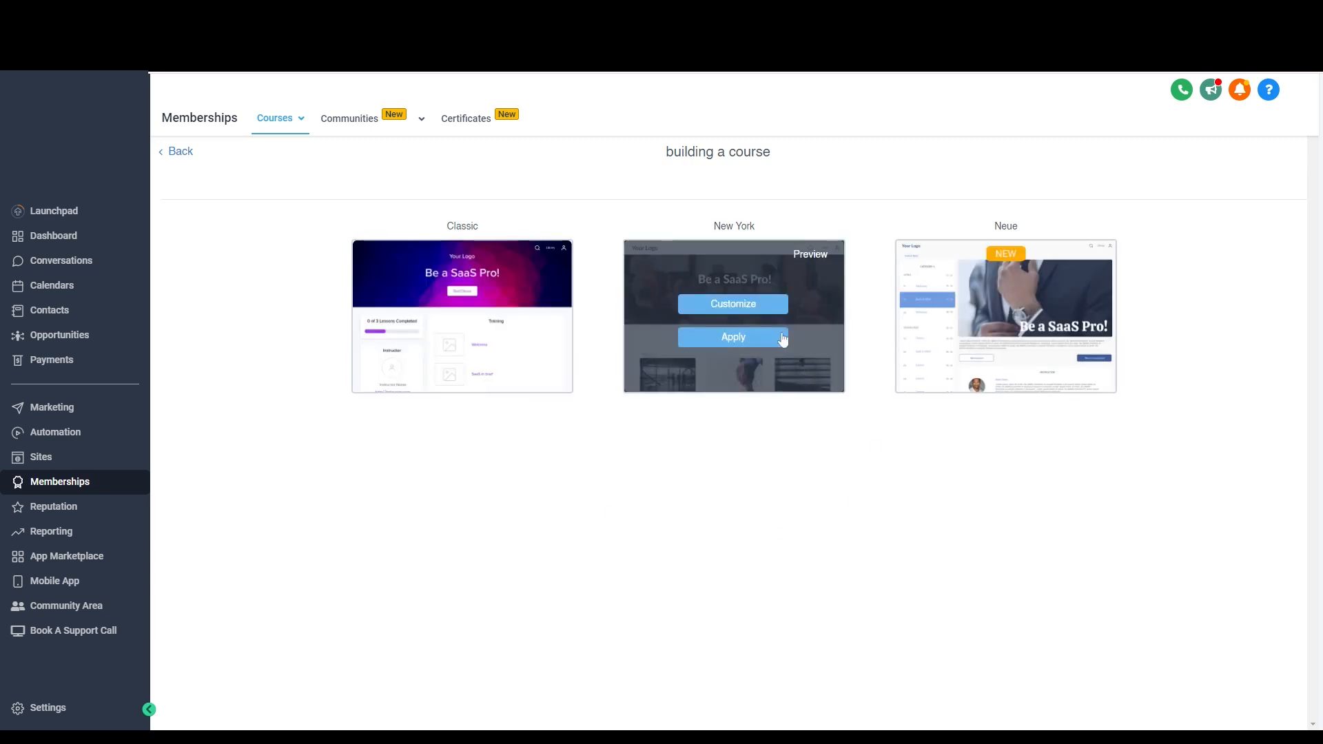
mouse_move(1019, 312)
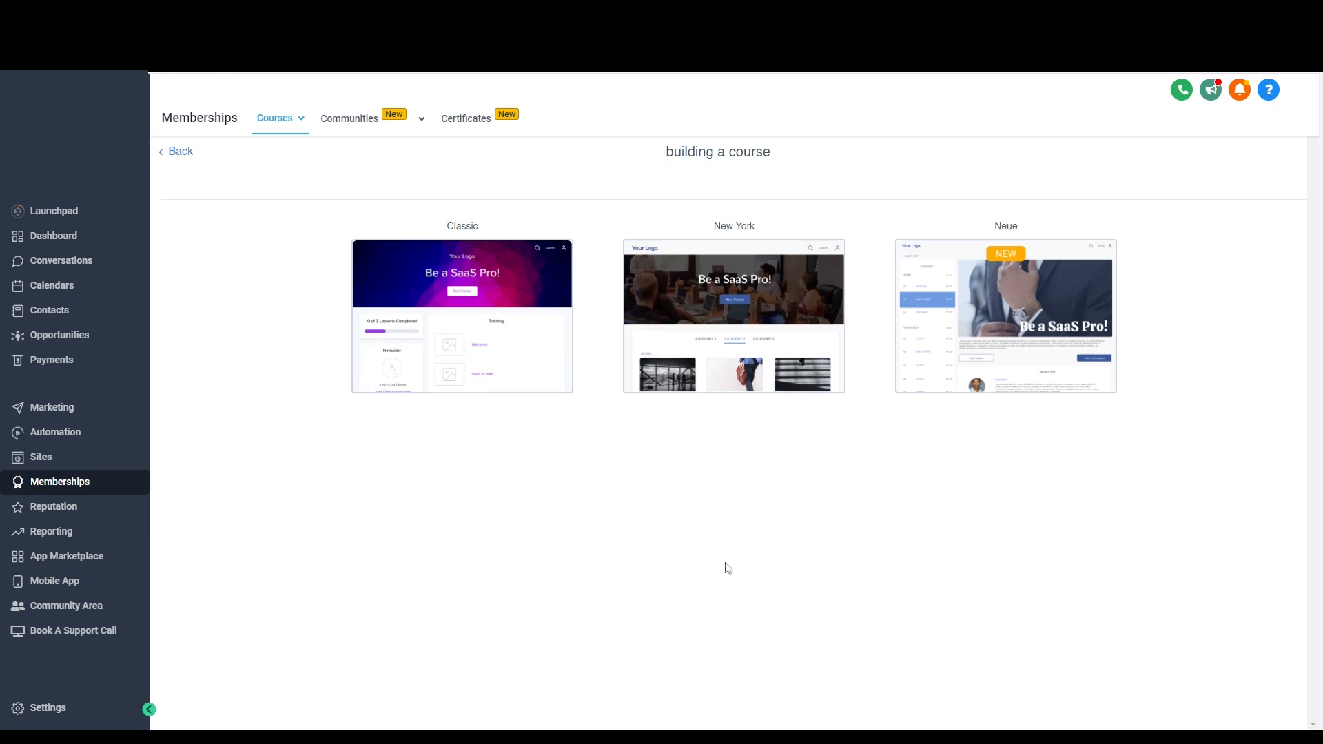
mouse_move(419, 381)
click(463, 340)
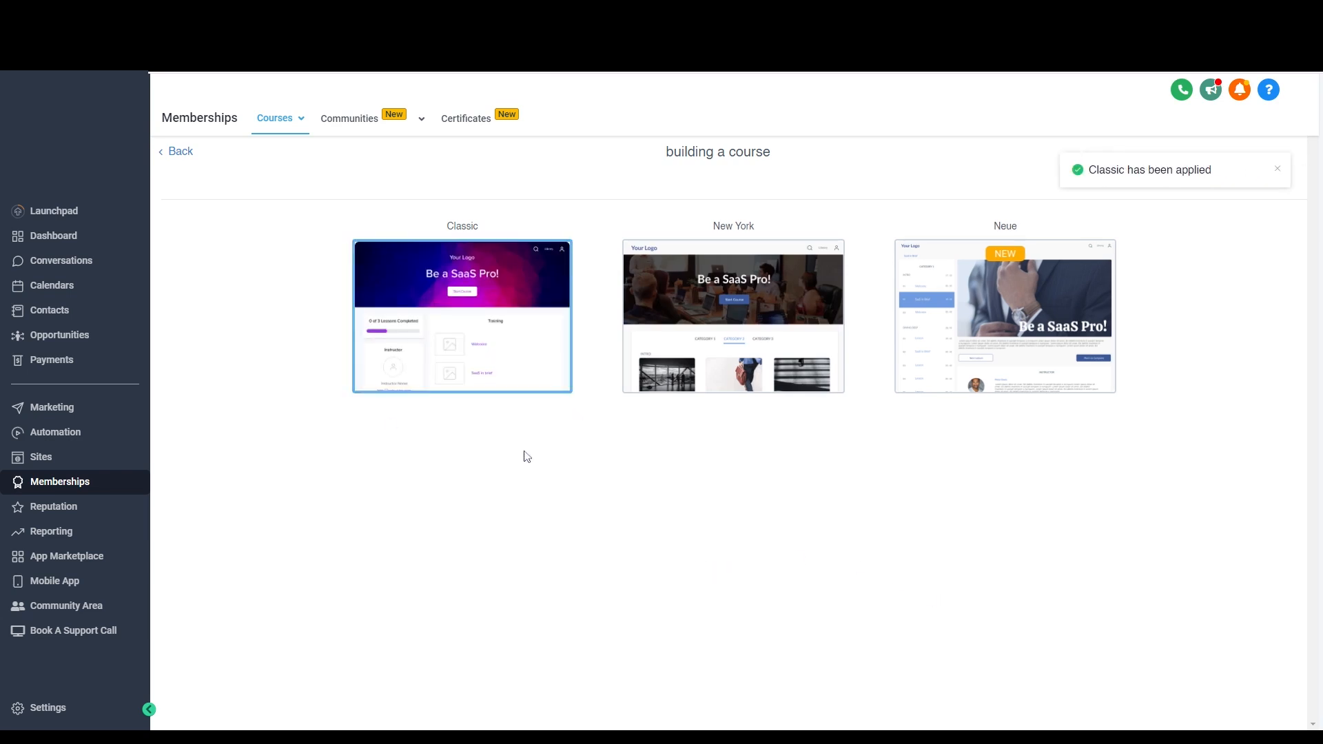
Review the Classic theme's color, logo placement, font and background settings, and return to the course outline.
mouse_move(505, 343)
click(487, 313)
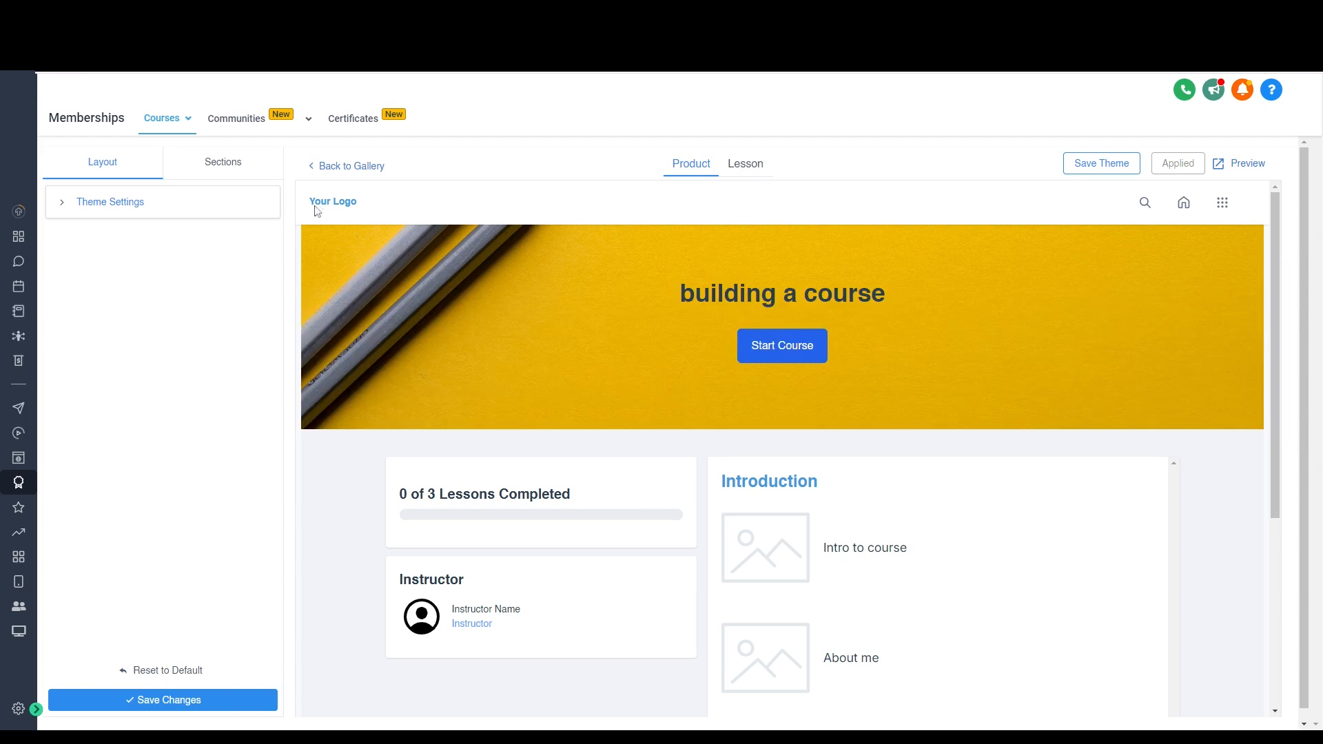
click(68, 198)
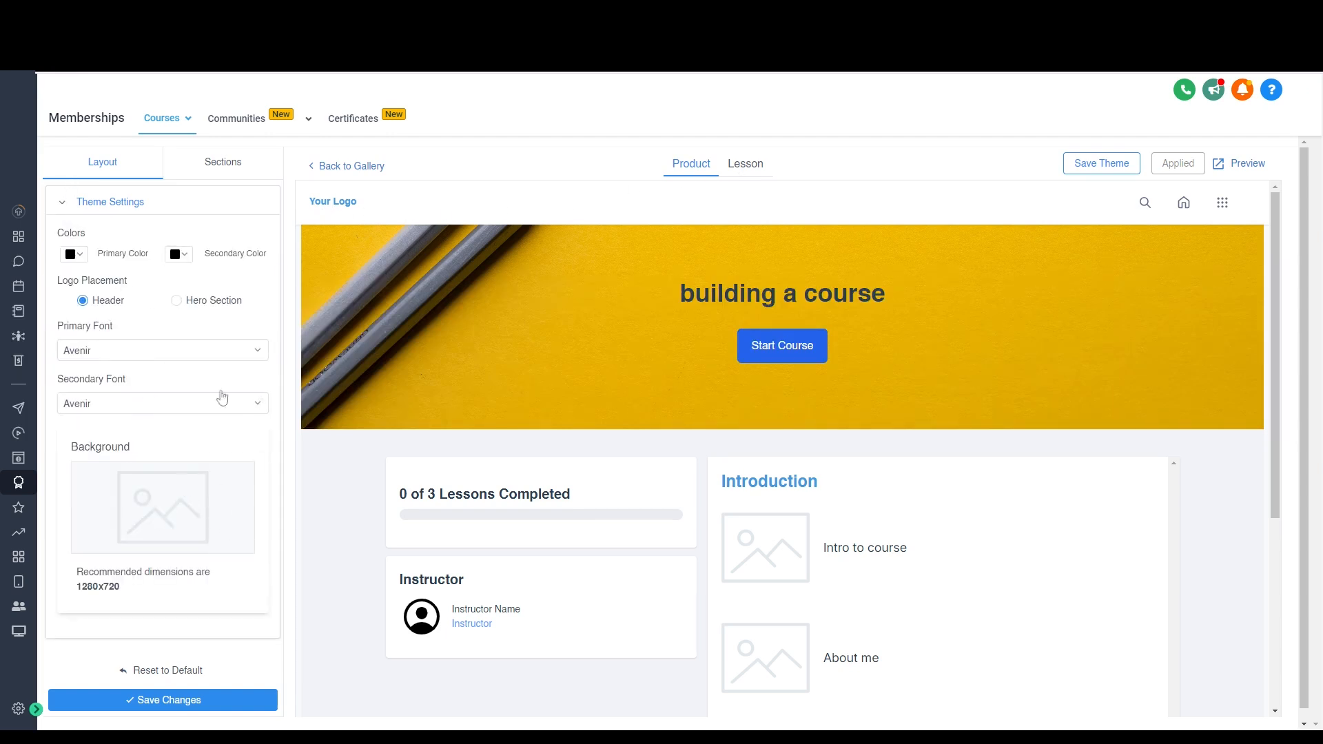
click(348, 166)
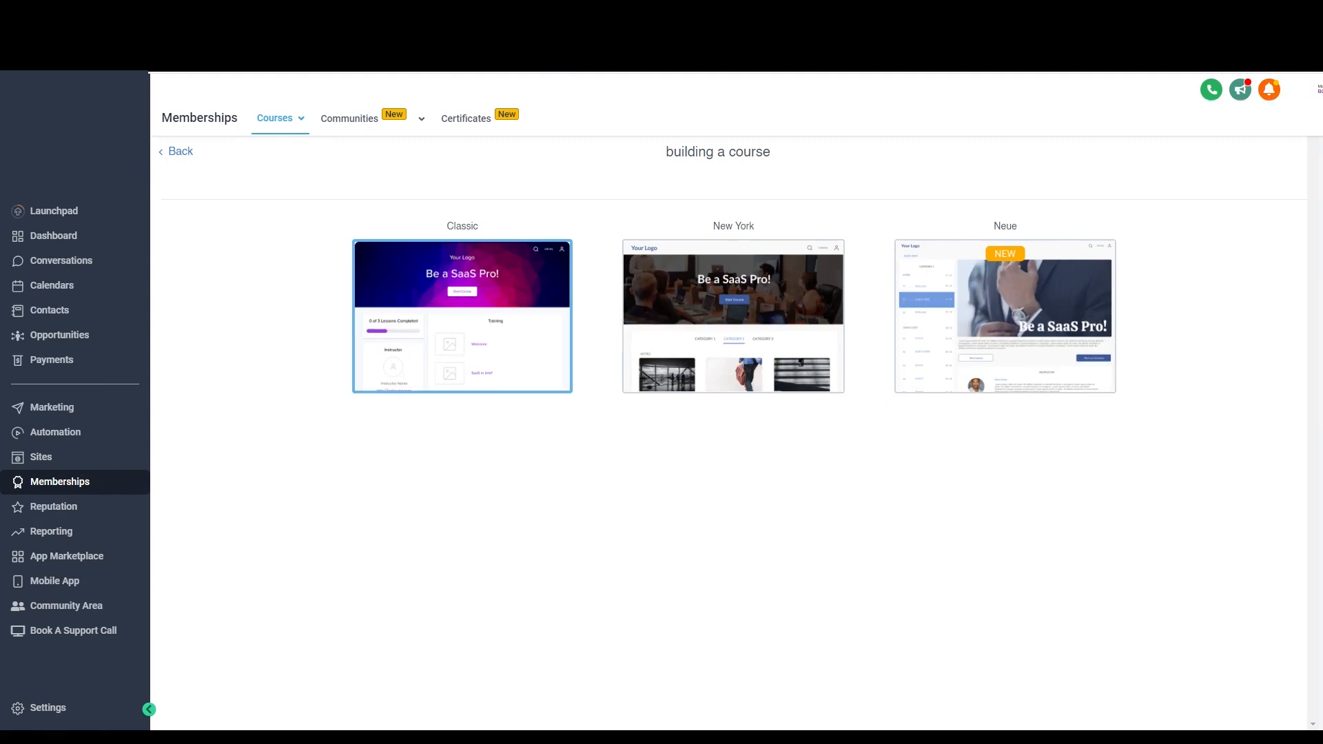
click(182, 153)
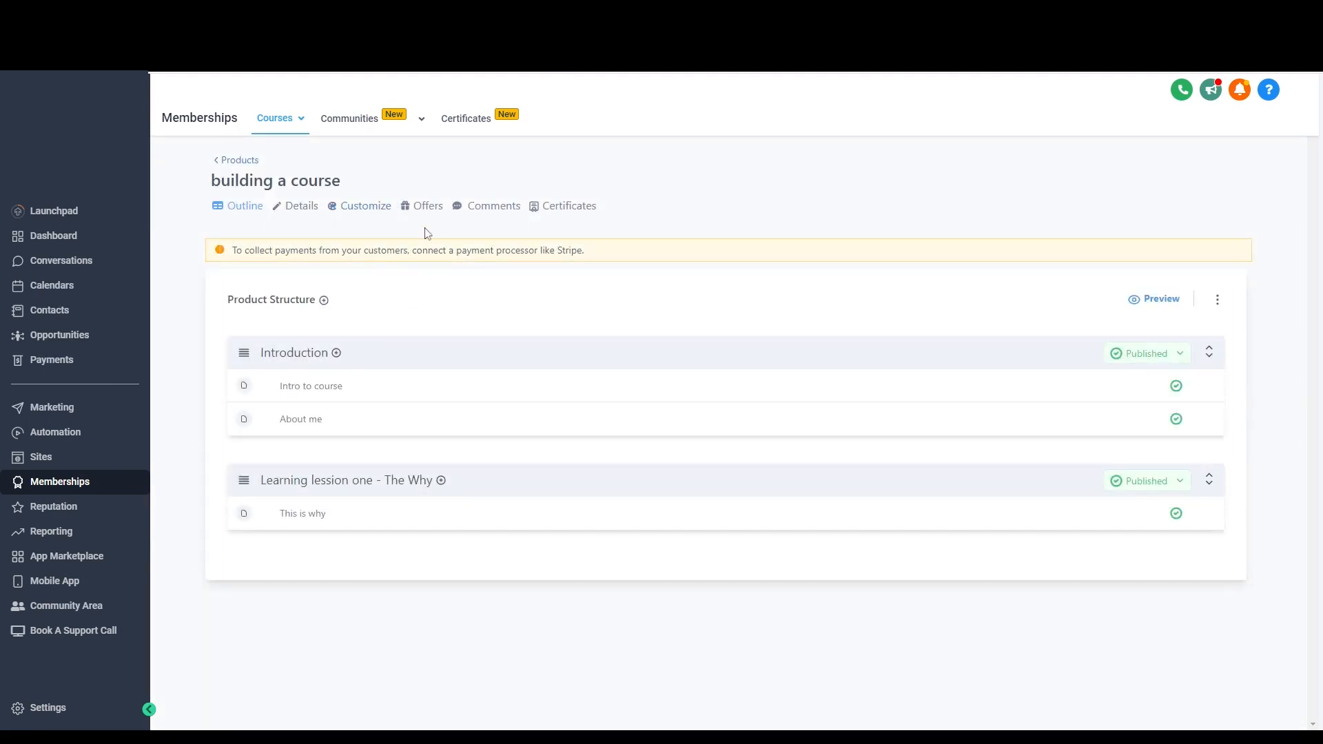
View the offers attached to the course.
click(431, 213)
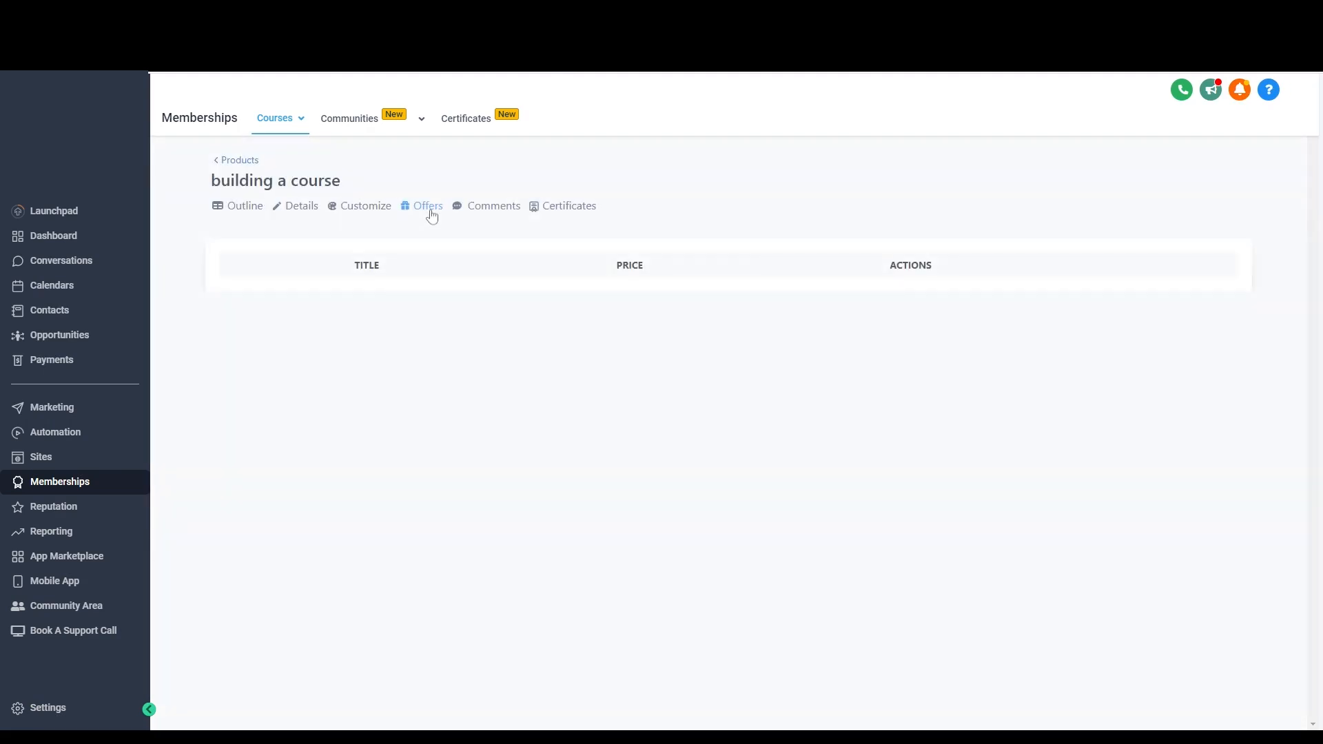
click(274, 121)
mouse_move(286, 121)
Review the course's comment visibility and New Comment Privacy options, and return to the course outline.
click(484, 209)
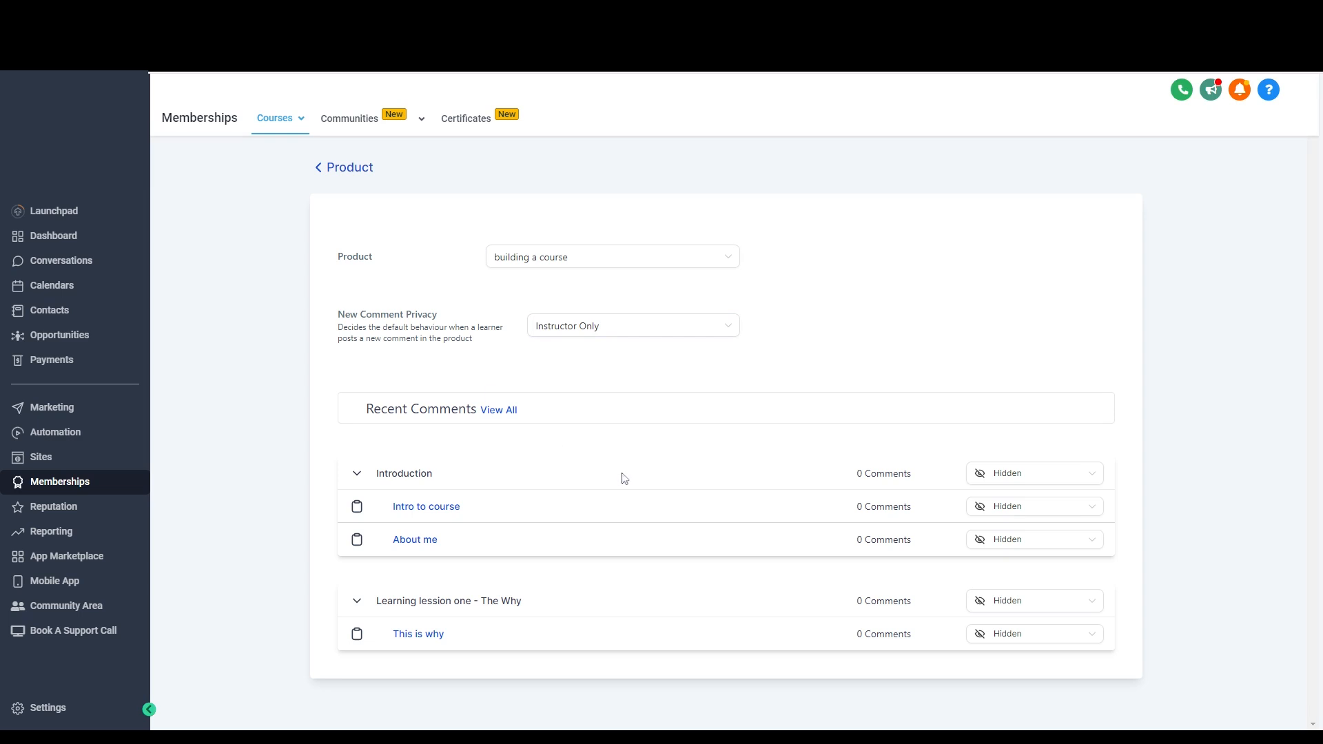
click(1035, 474)
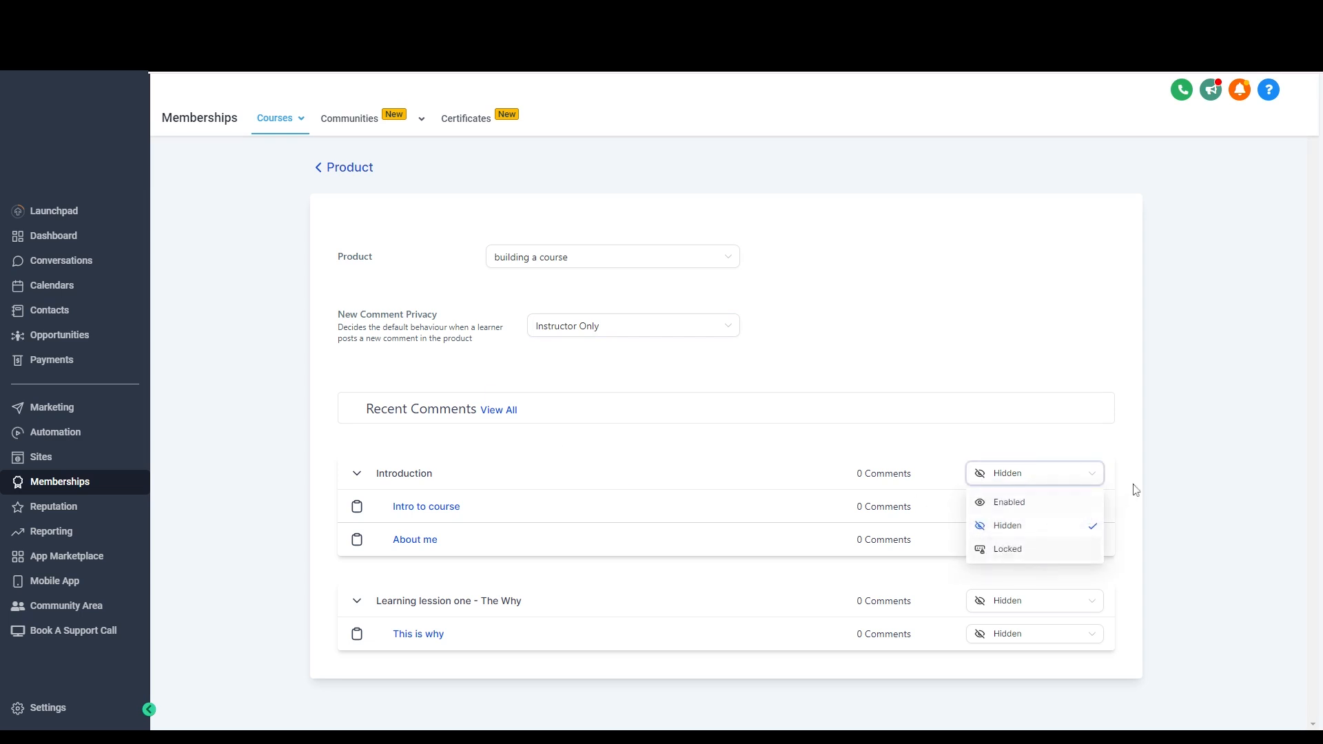
click(1036, 485)
click(591, 328)
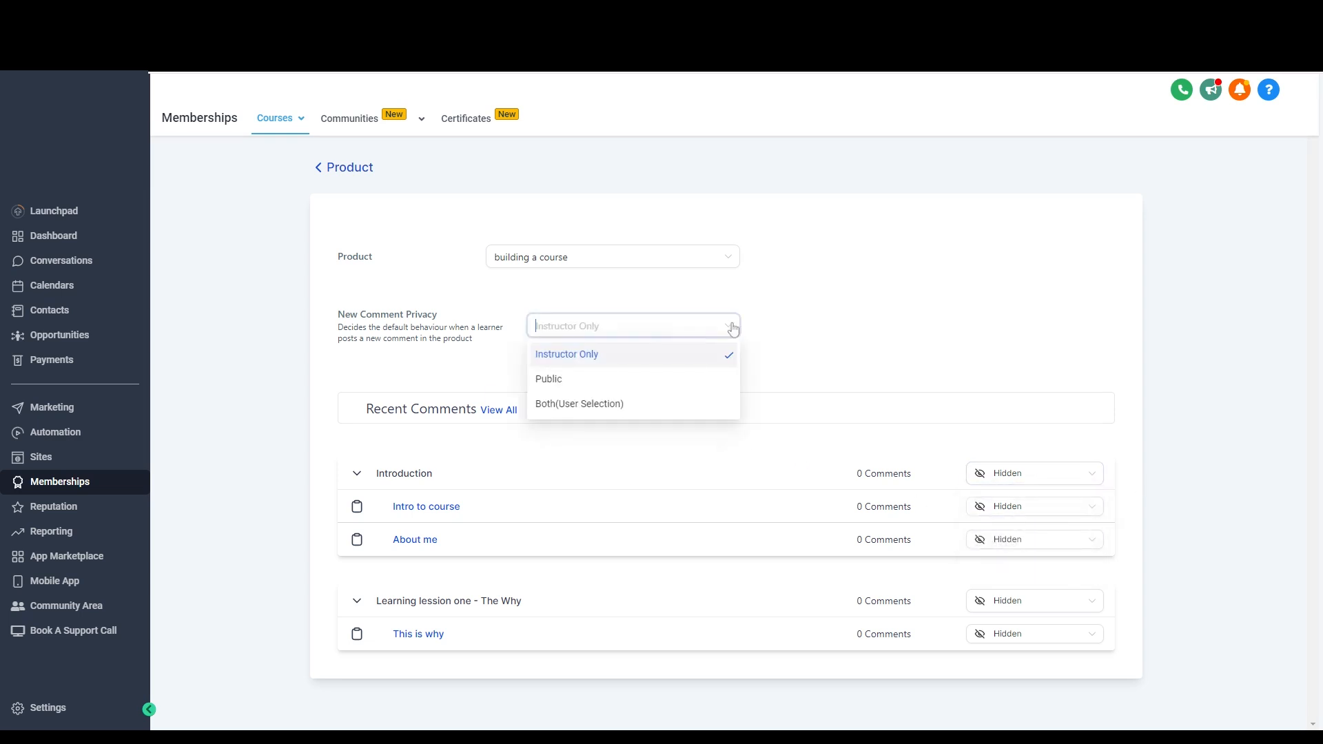
click(856, 326)
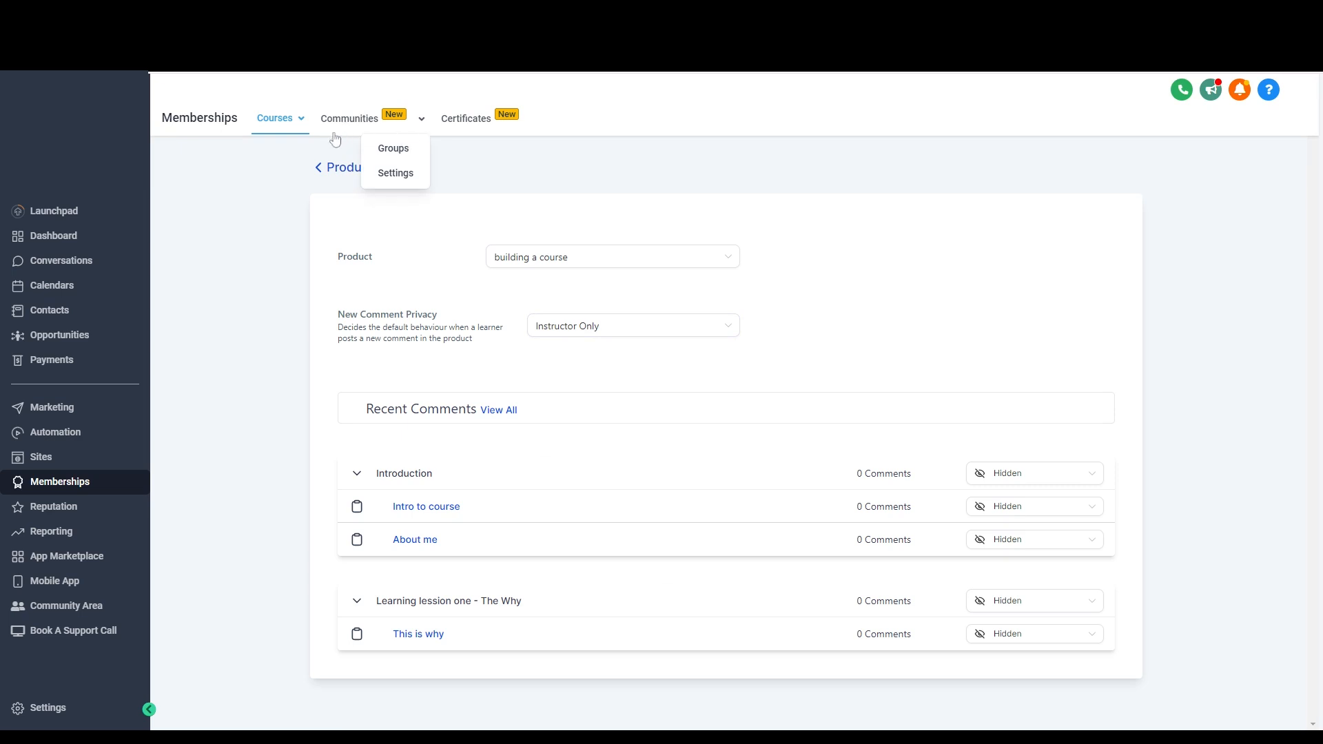
click(332, 175)
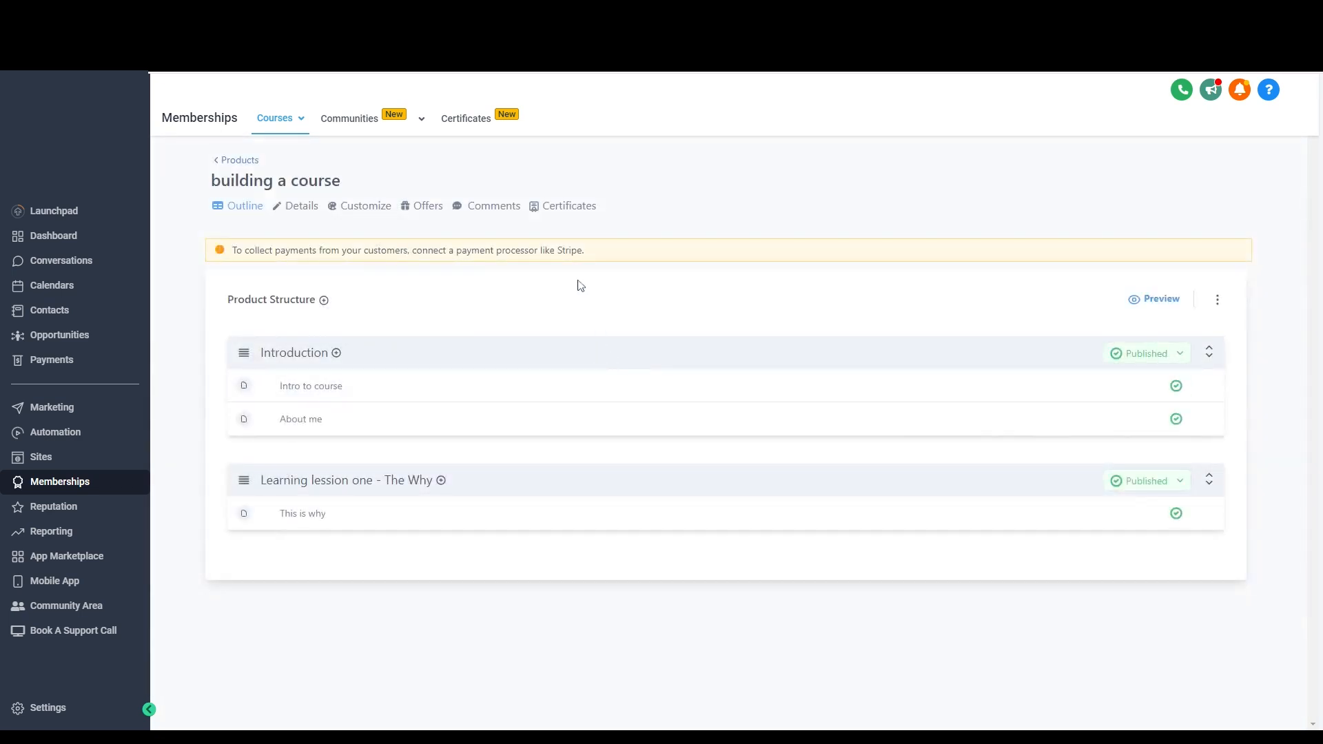
Check which certificate templates can be attached to the course and close the dialog without attaching one.
click(569, 207)
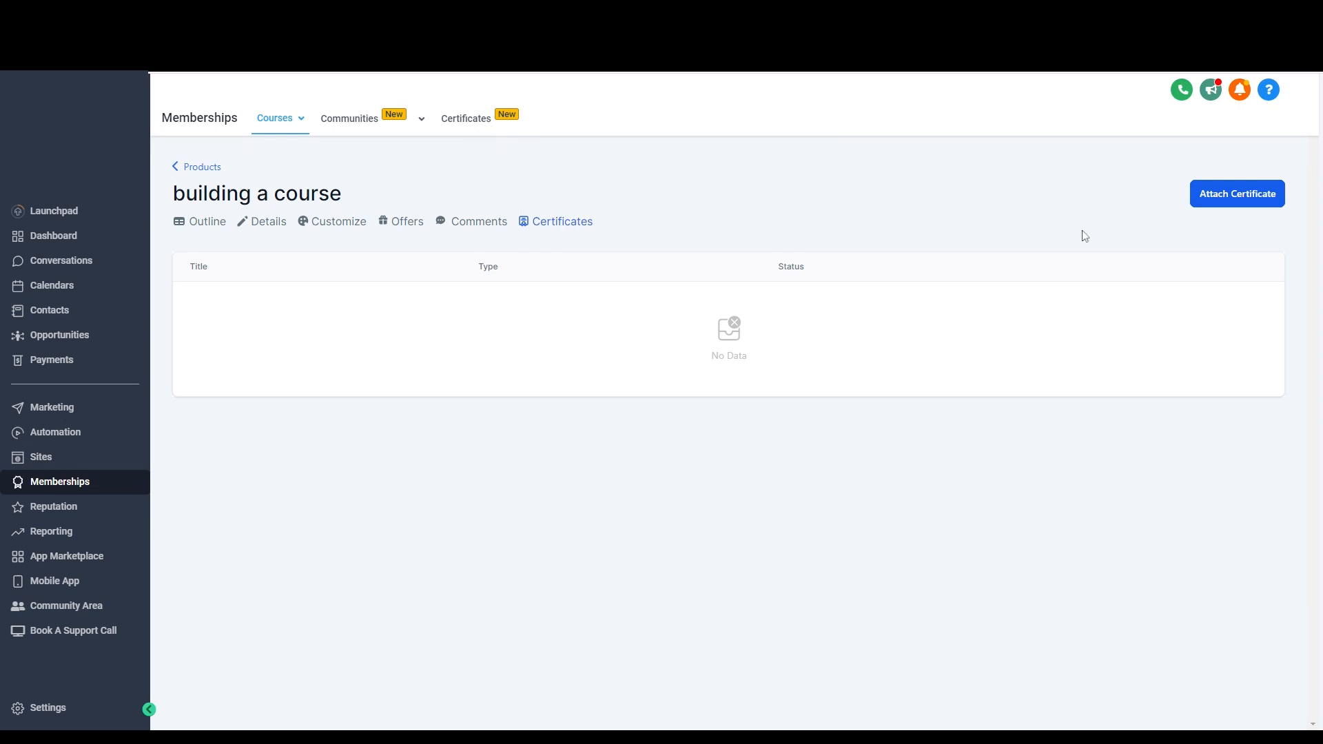
click(1238, 193)
click(714, 399)
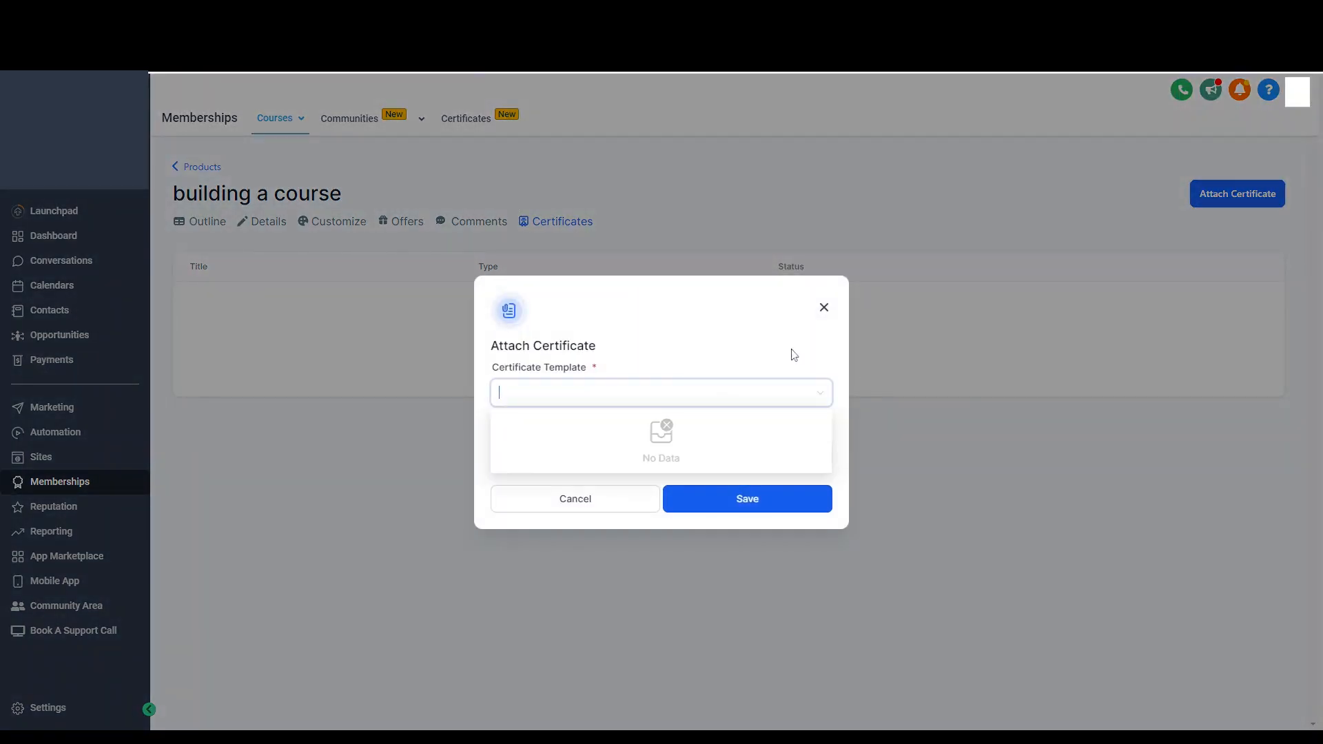
click(824, 308)
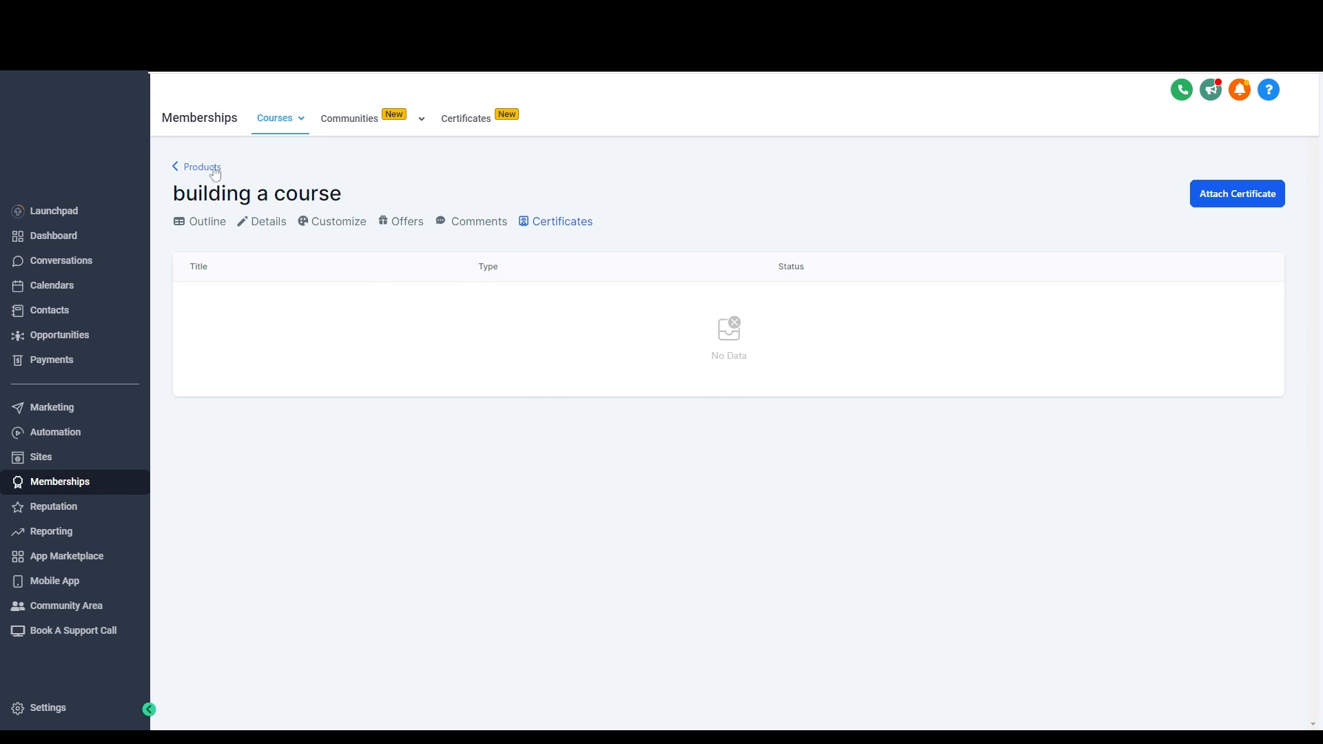
Return to the course outline and view the additional actions available for the course.
click(200, 223)
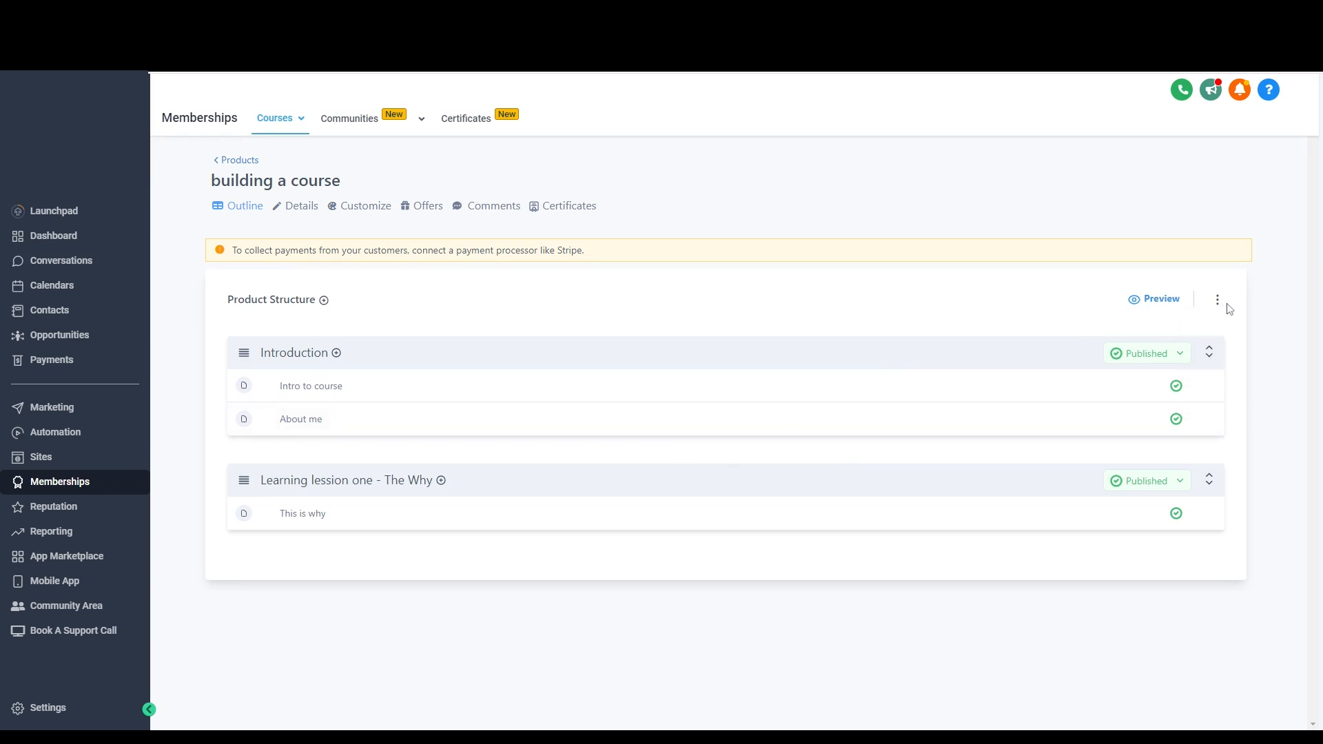
mouse_move(1220, 307)
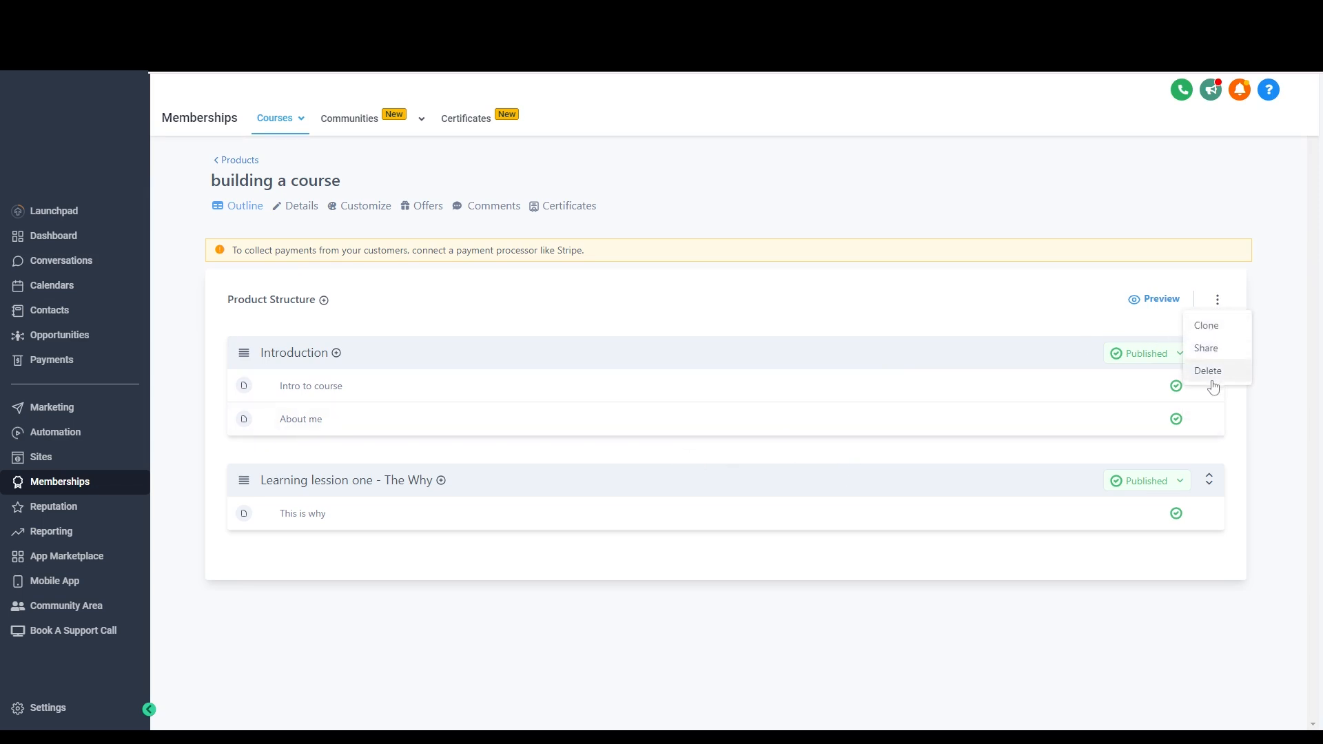